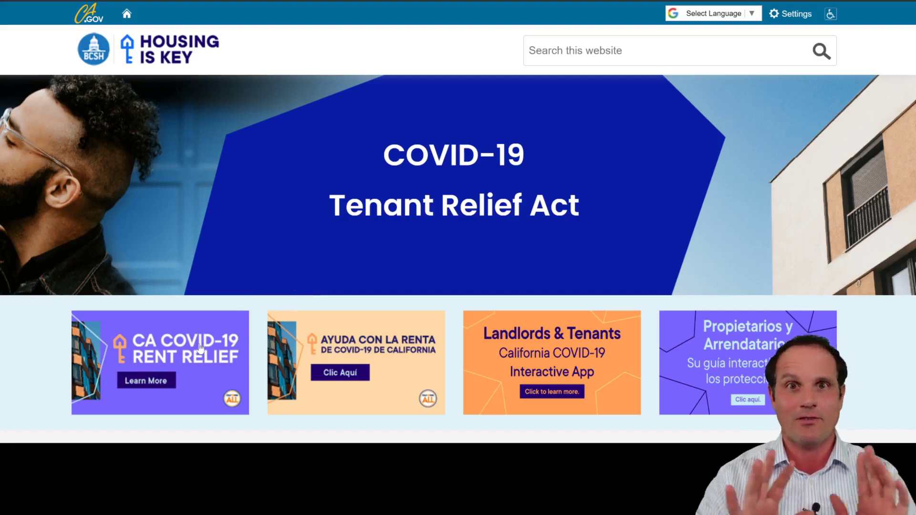
- Open the CA COVID-19 Rent Relief page and review its introduction and the call center contact paragraph
{"action": "left_click", "coordinate": [163, 355]}
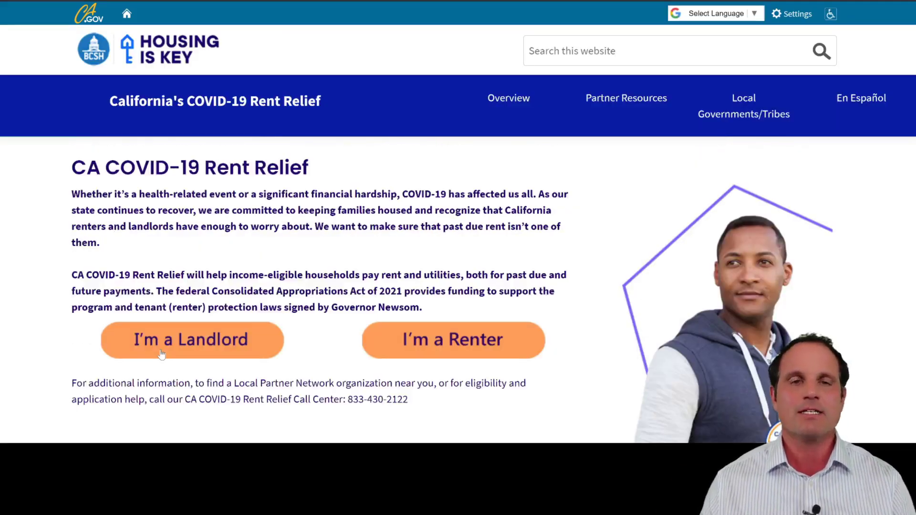
{"action": "scroll", "coordinate": [161, 354], "scroll_direction": "down", "scroll_amount": 1}
{"action": "left_click_drag", "start_coordinate": [409, 356], "coordinate": [71, 341]}
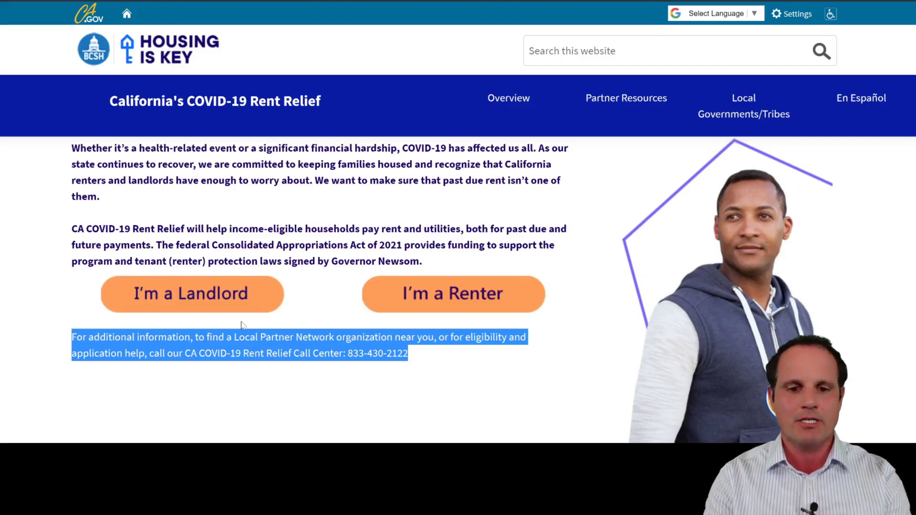
{"action": "left_click", "coordinate": [316, 327]}
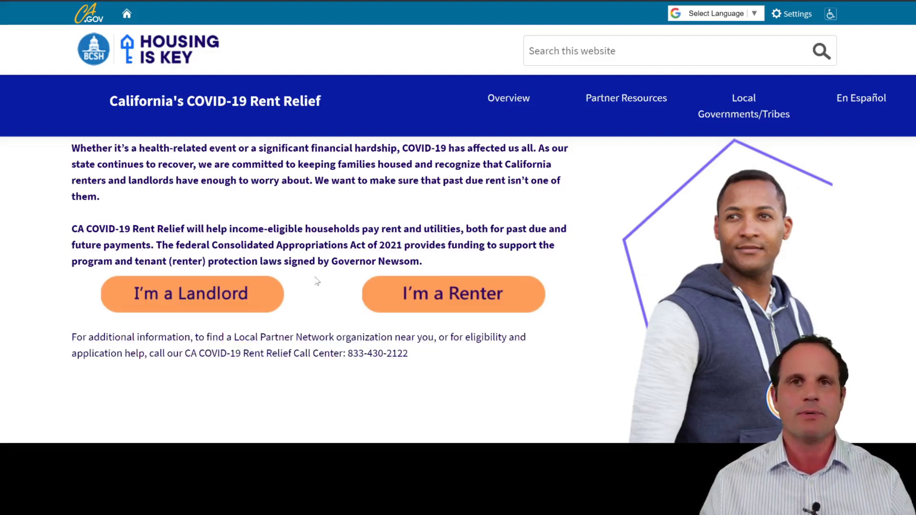
{"action": "scroll", "coordinate": [319, 280], "scroll_direction": "down", "scroll_amount": 2}
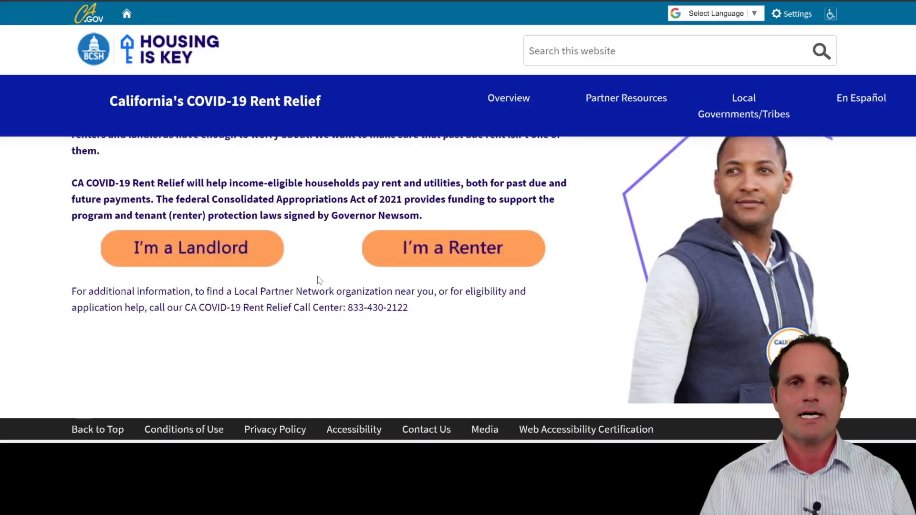
{"action": "scroll", "coordinate": [318, 278], "scroll_direction": "up", "scroll_amount": 2}
{"action": "scroll", "coordinate": [318, 276], "scroll_direction": "up", "scroll_amount": 1}
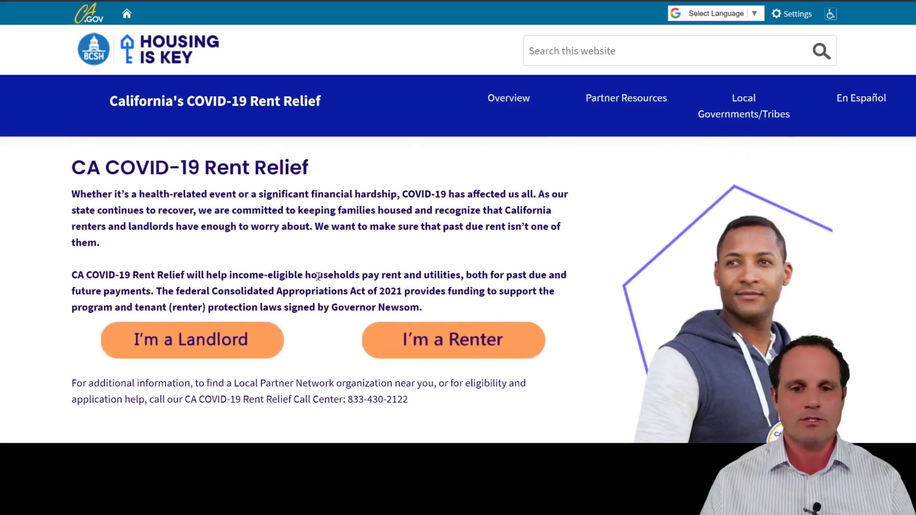
- Open the landlord information and read the eligibility rules, requirements and list of documents needed before applying
{"action": "left_click", "coordinate": [195, 338]}
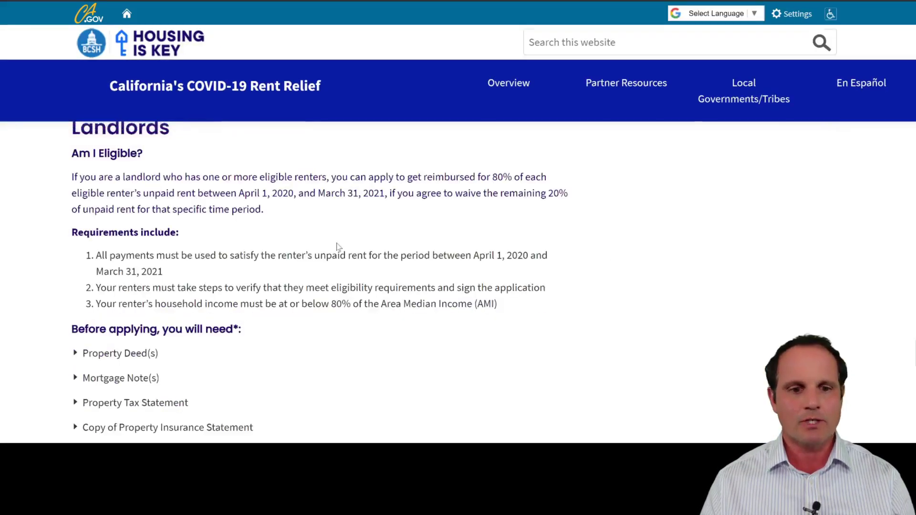
{"action": "scroll", "coordinate": [337, 244], "scroll_direction": "up", "scroll_amount": 2}
{"action": "scroll", "coordinate": [337, 244], "scroll_direction": "down", "scroll_amount": 2}
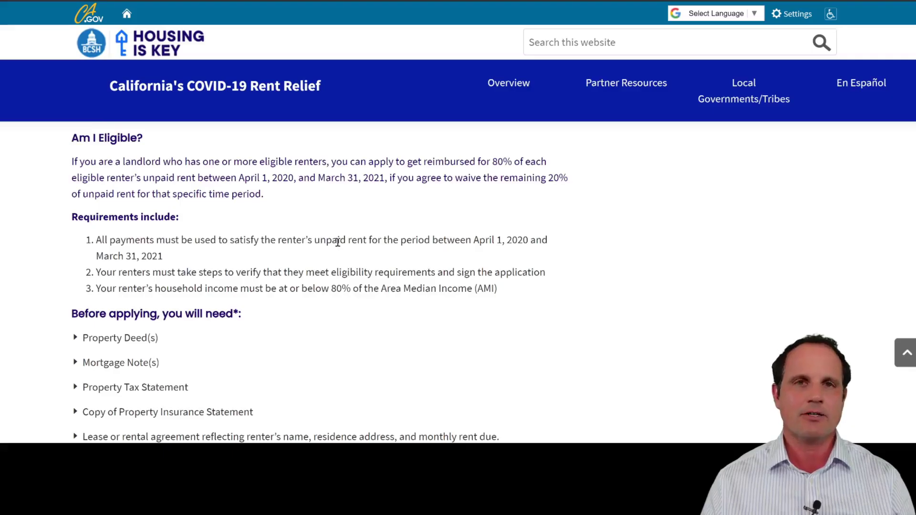
{"action": "scroll", "coordinate": [337, 242], "scroll_direction": "down", "scroll_amount": 1}
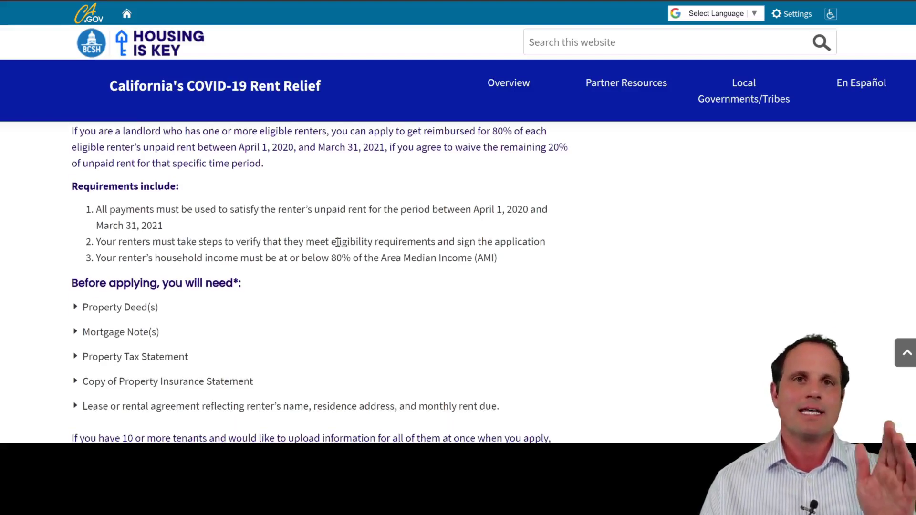
{"action": "scroll", "coordinate": [337, 242], "scroll_direction": "down", "scroll_amount": 4}
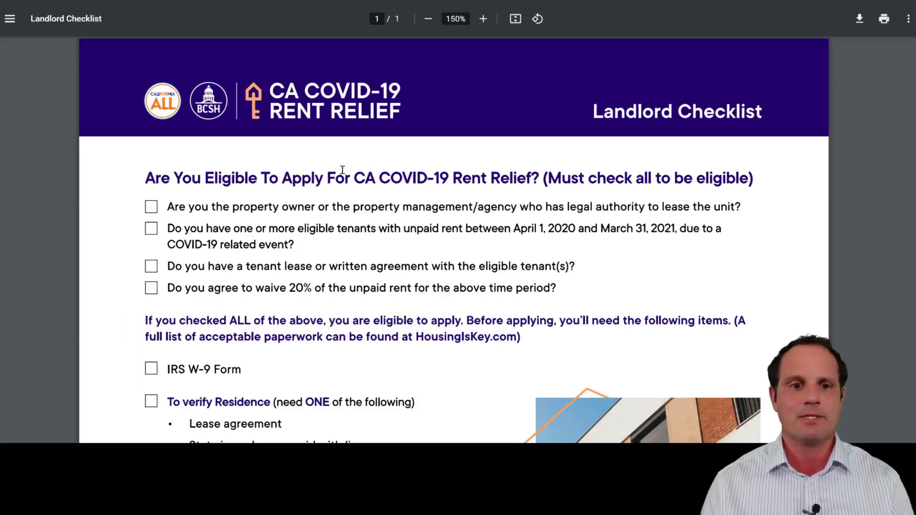
- Read through the Landlord Checklist PDF, covering the paperwork to verify residence, ownership and rent owed
{"action": "scroll", "coordinate": [341, 167], "scroll_direction": "down", "scroll_amount": 3}
{"action": "scroll", "coordinate": [341, 167], "scroll_direction": "down", "scroll_amount": 3}
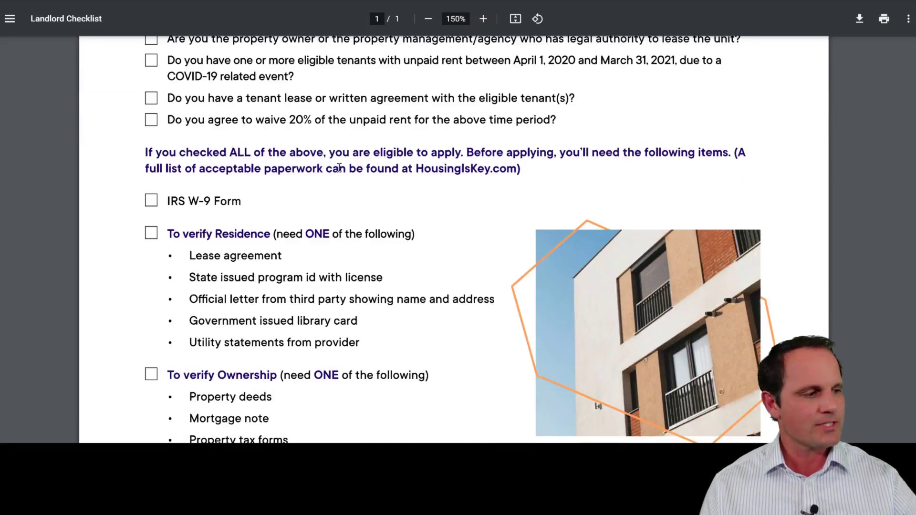
{"action": "scroll", "coordinate": [339, 167], "scroll_direction": "down", "scroll_amount": 3}
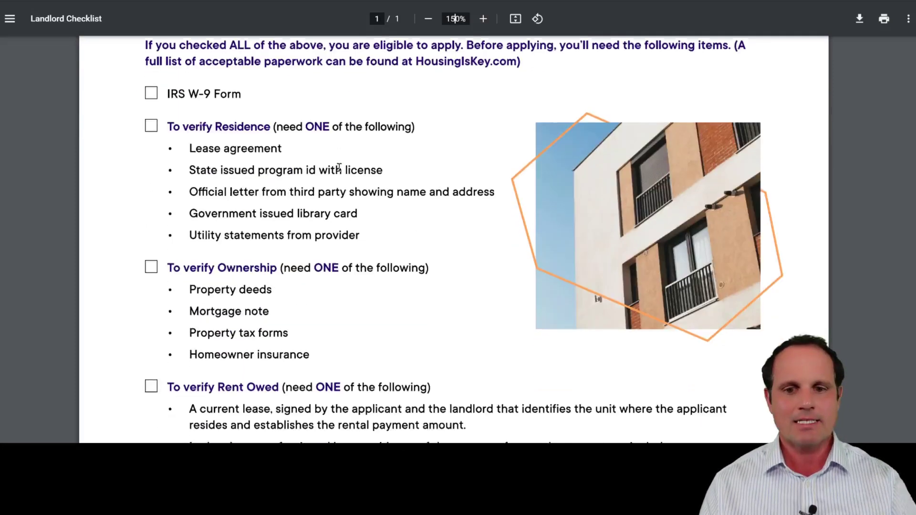
{"action": "scroll", "coordinate": [339, 167], "scroll_direction": "down", "scroll_amount": 5}
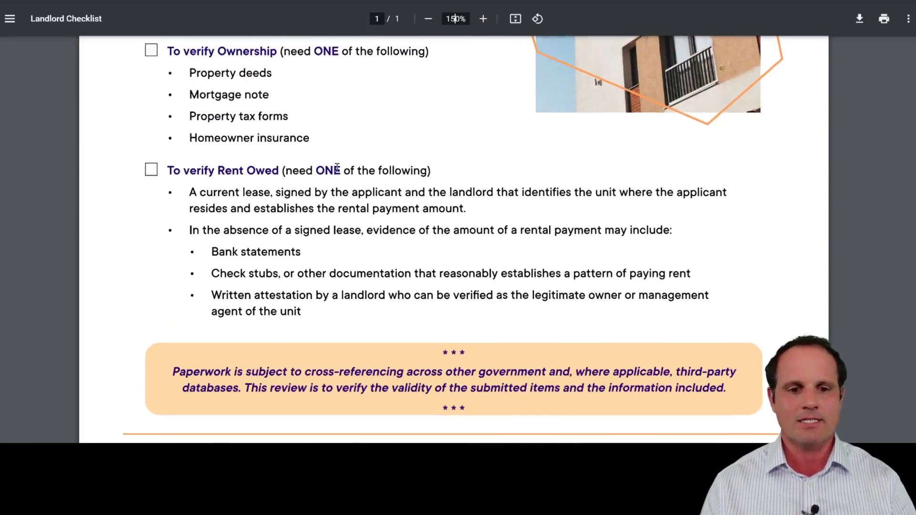
{"action": "scroll", "coordinate": [337, 168], "scroll_direction": "down", "scroll_amount": 2}
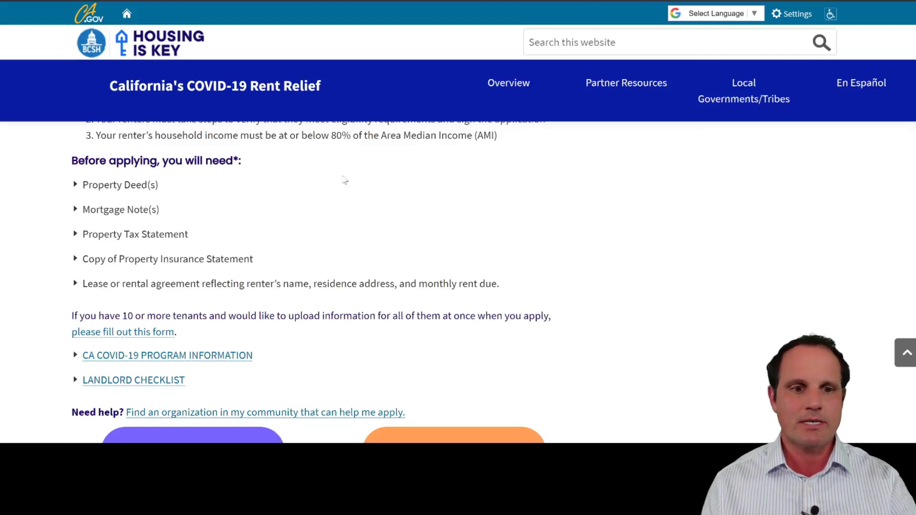
- Return to the rent relief page and review the landlord application options and the renters' eligibility criteria
{"action": "scroll", "coordinate": [415, 208], "scroll_direction": "down", "scroll_amount": 1}
{"action": "scroll", "coordinate": [413, 200], "scroll_direction": "down", "scroll_amount": 3}
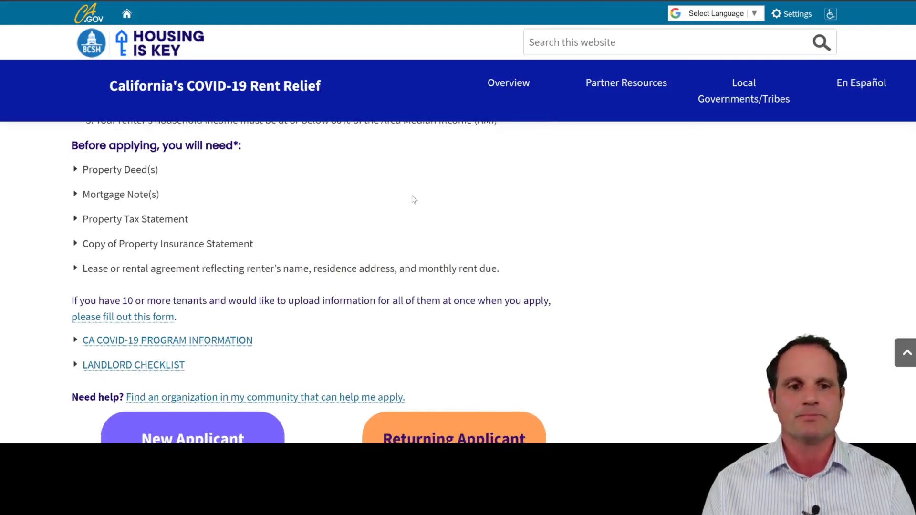
{"action": "scroll", "coordinate": [412, 192], "scroll_direction": "down", "scroll_amount": 5}
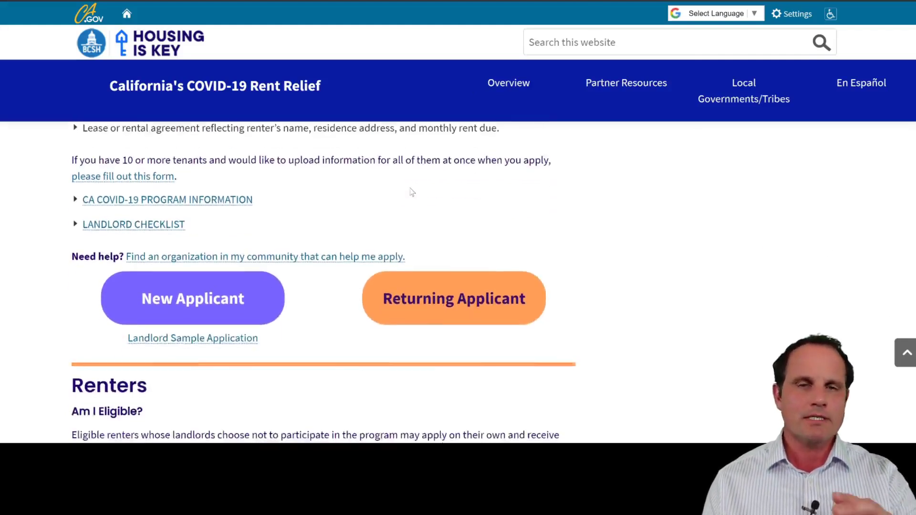
{"action": "scroll", "coordinate": [412, 191], "scroll_direction": "down", "scroll_amount": 1}
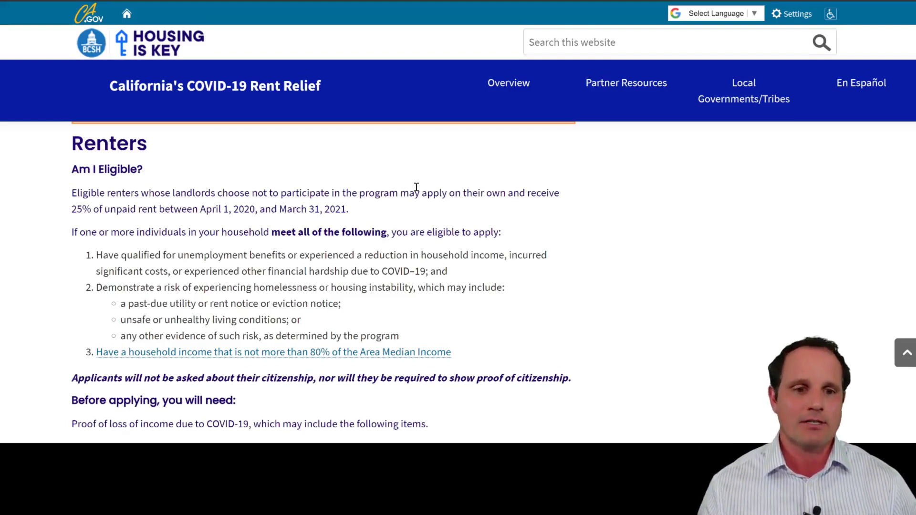
{"action": "scroll", "coordinate": [318, 233], "scroll_direction": "down", "scroll_amount": 1}
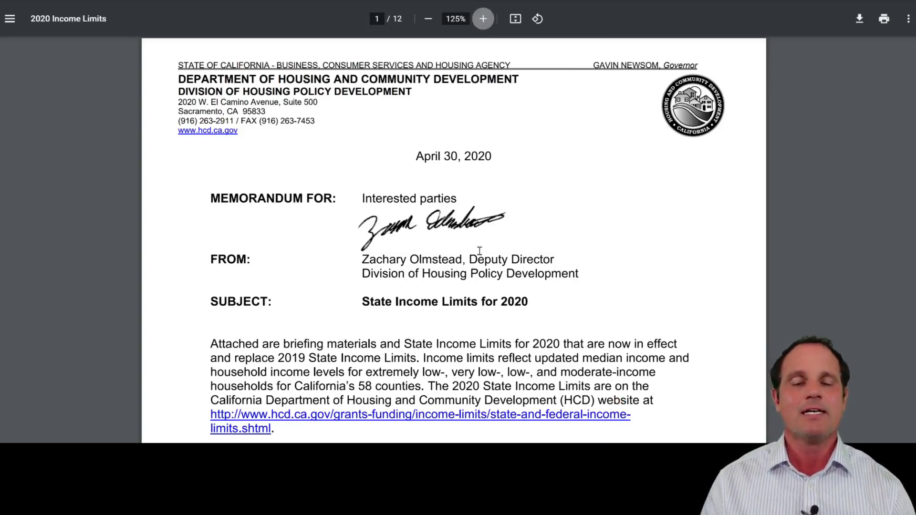
- Skim the 2020 Income Limits PDF's memorandum and briefing materials up to the county income tables
{"action": "scroll", "coordinate": [476, 248], "scroll_direction": "down", "scroll_amount": 4}
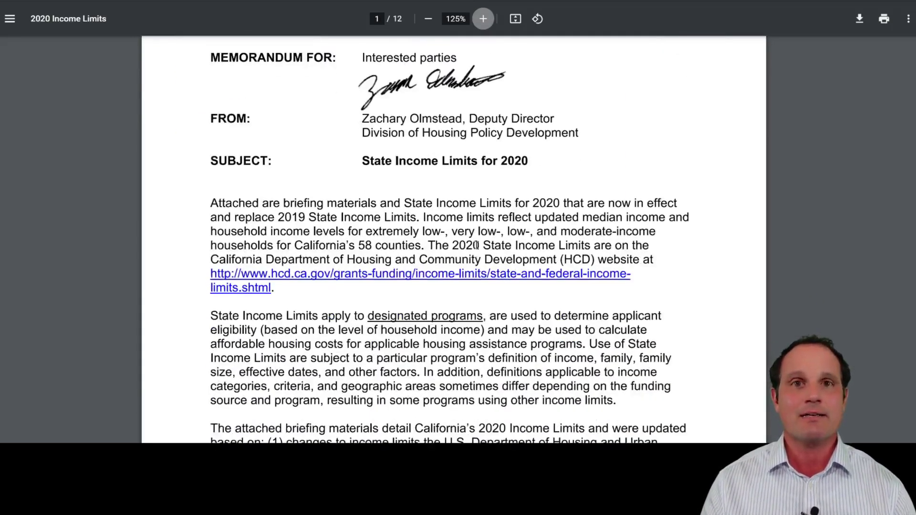
{"action": "scroll", "coordinate": [476, 246], "scroll_direction": "down", "scroll_amount": 12}
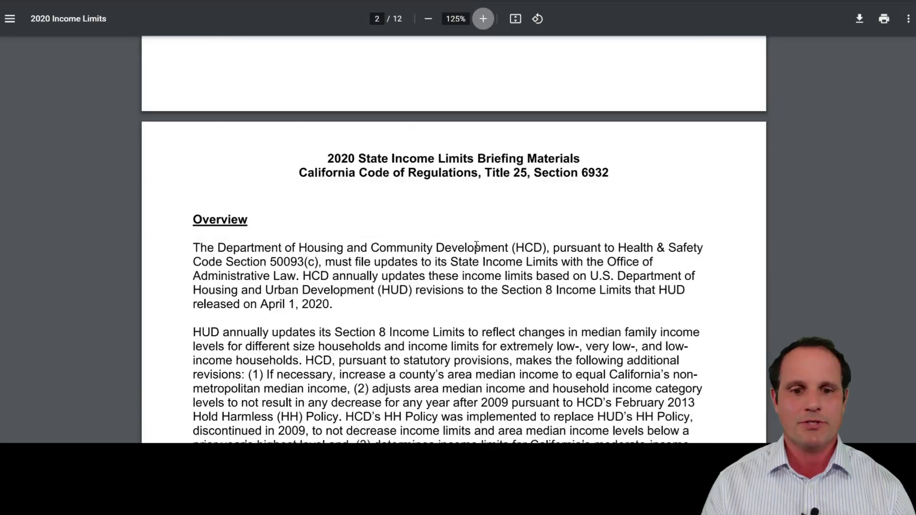
{"action": "scroll", "coordinate": [476, 245], "scroll_direction": "down", "scroll_amount": 9}
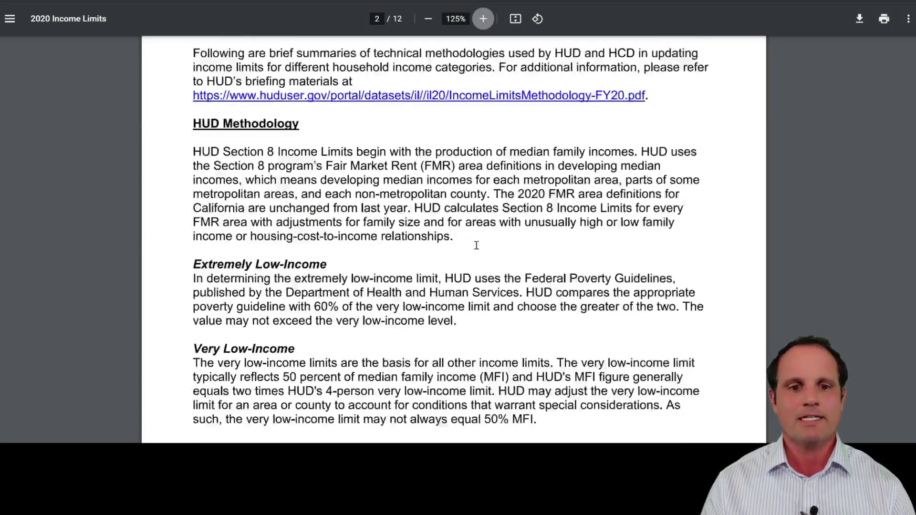
{"action": "scroll", "coordinate": [476, 245], "scroll_direction": "down", "scroll_amount": 6}
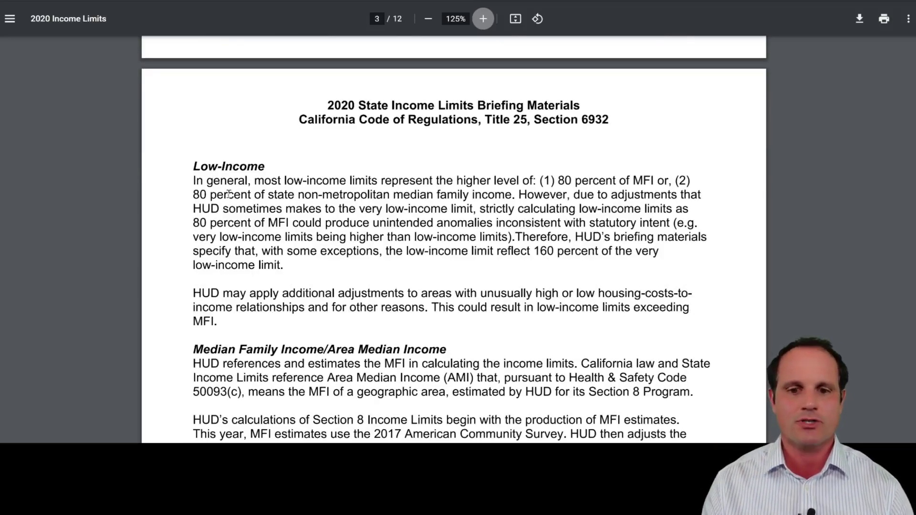
{"action": "scroll", "coordinate": [229, 194], "scroll_direction": "down", "scroll_amount": 5}
{"action": "scroll", "coordinate": [229, 194], "scroll_direction": "down", "scroll_amount": 10}
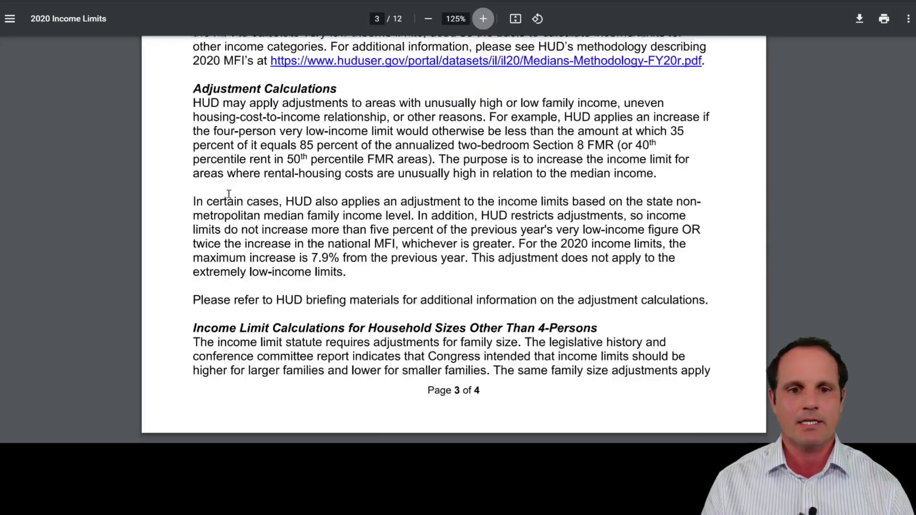
{"action": "scroll", "coordinate": [229, 194], "scroll_direction": "down", "scroll_amount": 7}
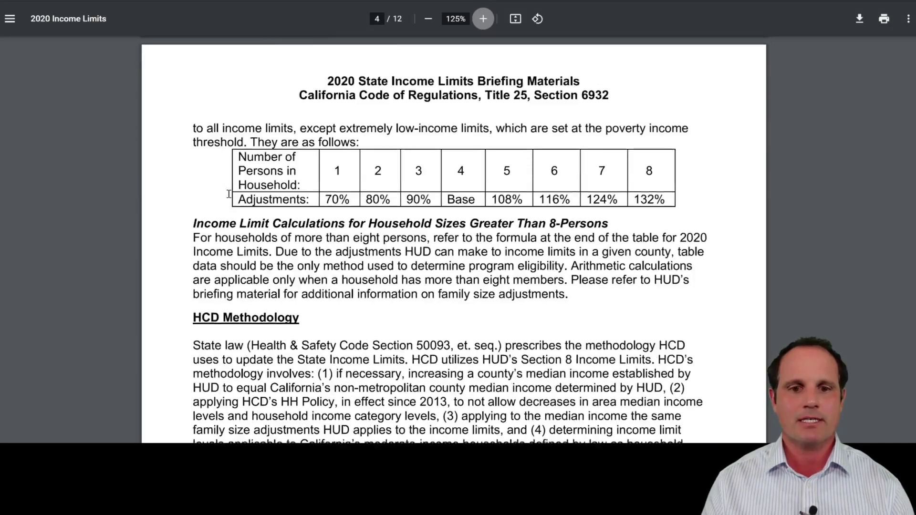
{"action": "scroll", "coordinate": [228, 193], "scroll_direction": "down", "scroll_amount": 11}
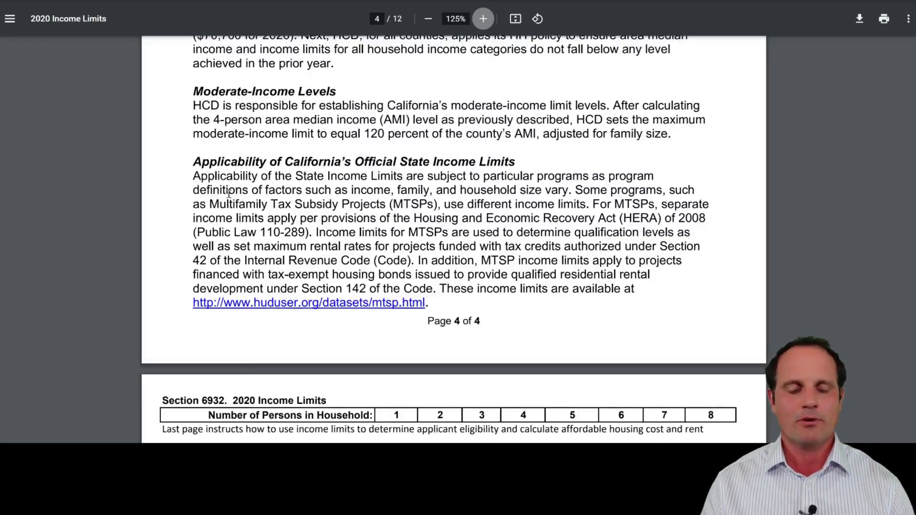
- Browse the county income tables to Orange County and highlight its Low Income limit for a four-person household
{"action": "scroll", "coordinate": [229, 193], "scroll_direction": "down", "scroll_amount": 2}
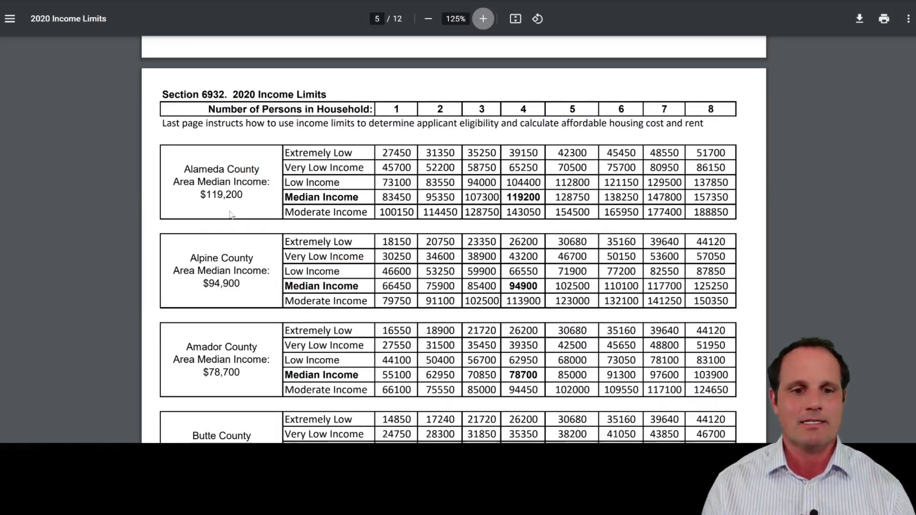
{"action": "scroll", "coordinate": [225, 210], "scroll_direction": "down", "scroll_amount": 3}
{"action": "scroll", "coordinate": [230, 214], "scroll_direction": "down", "scroll_amount": 2}
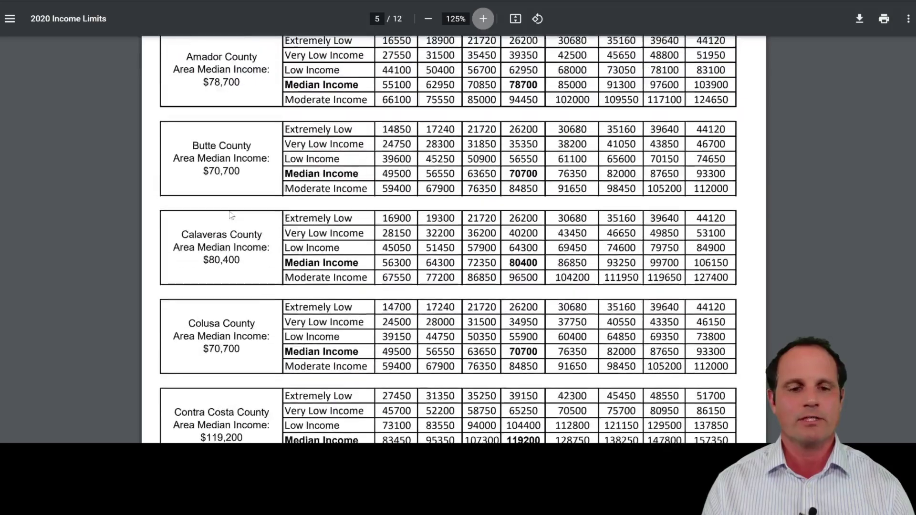
{"action": "scroll", "coordinate": [231, 215], "scroll_direction": "down", "scroll_amount": 10}
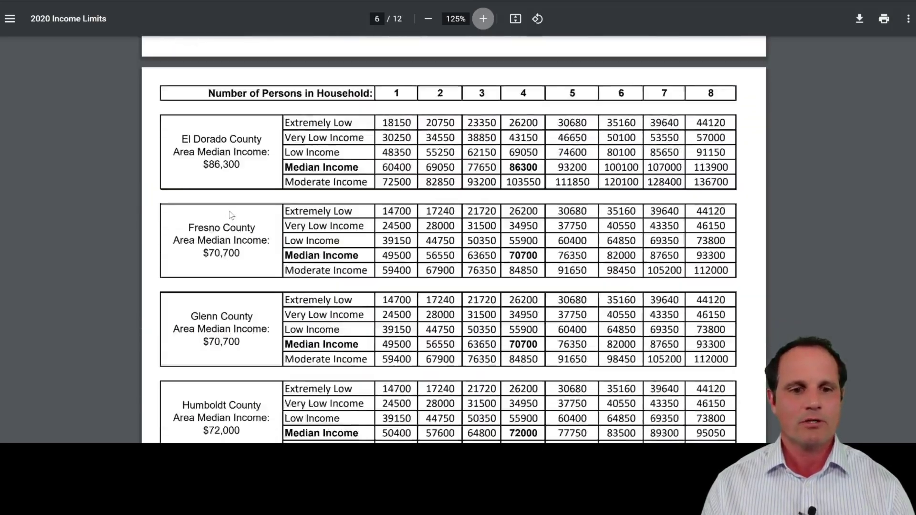
{"action": "scroll", "coordinate": [231, 214], "scroll_direction": "down", "scroll_amount": 9}
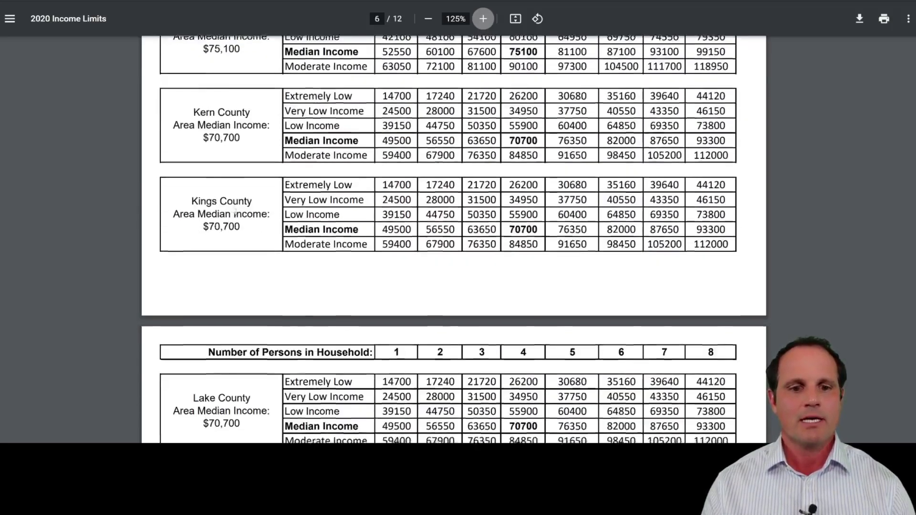
{"action": "scroll", "coordinate": [234, 210], "scroll_direction": "down", "scroll_amount": 6}
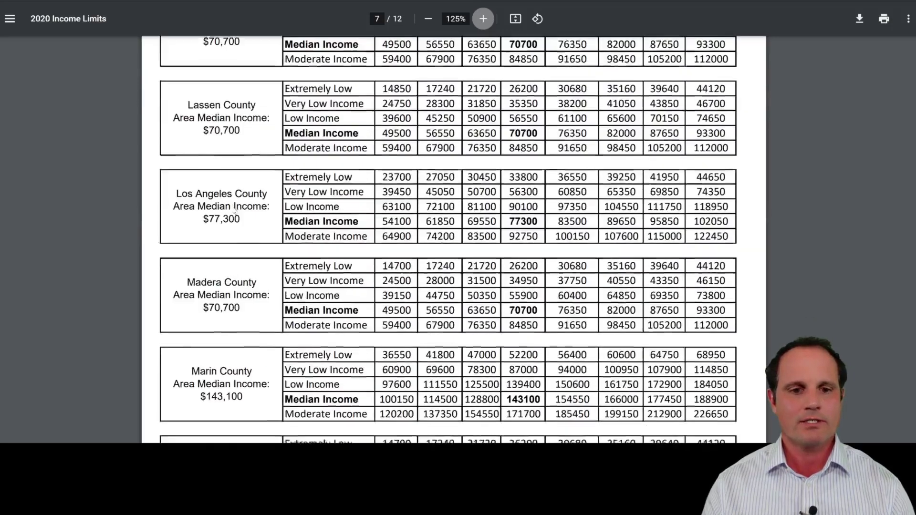
{"action": "scroll", "coordinate": [233, 209], "scroll_direction": "down", "scroll_amount": 7}
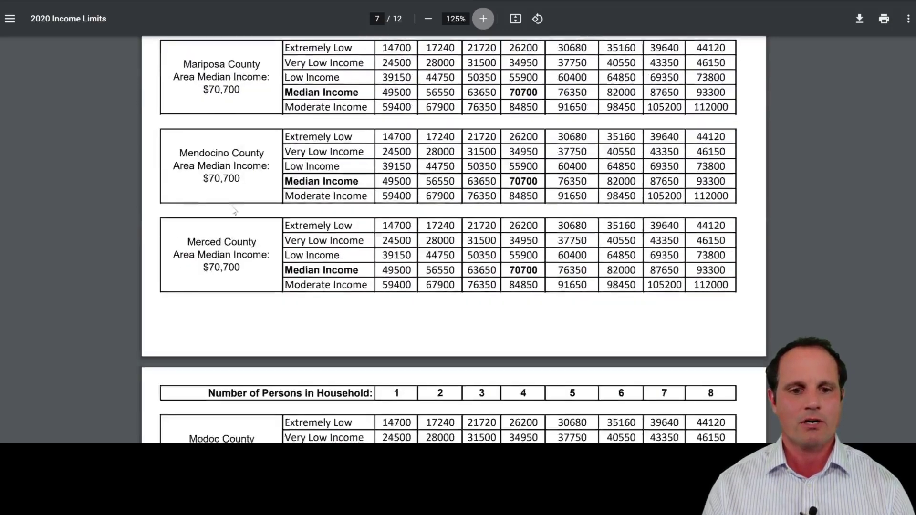
{"action": "scroll", "coordinate": [234, 210], "scroll_direction": "down", "scroll_amount": 8}
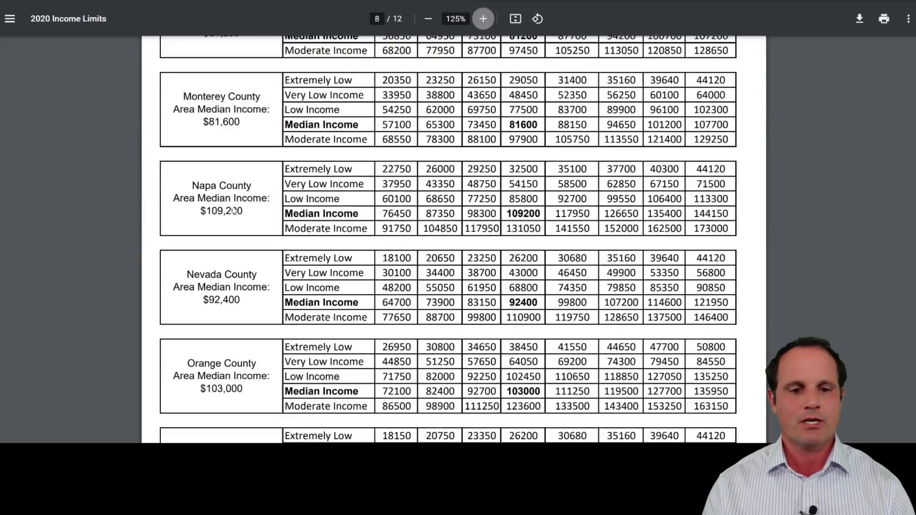
{"action": "scroll", "coordinate": [234, 211], "scroll_direction": "down", "scroll_amount": 2}
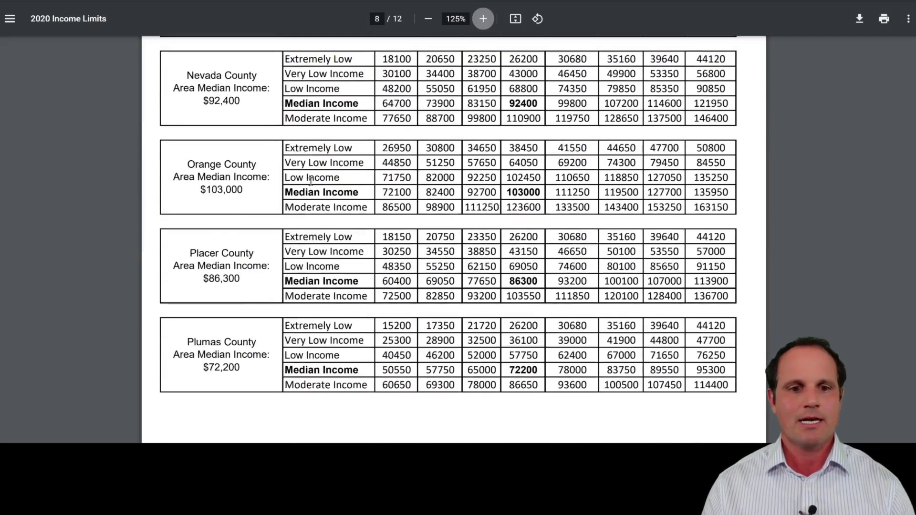
{"action": "scroll", "coordinate": [373, 181], "scroll_direction": "up", "scroll_amount": 1}
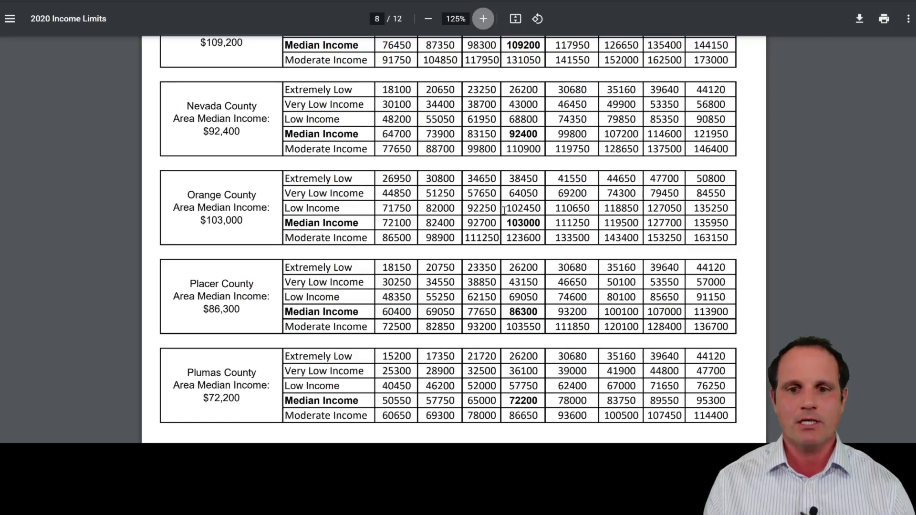
{"action": "left_click_drag", "start_coordinate": [539, 208], "coordinate": [497, 211]}
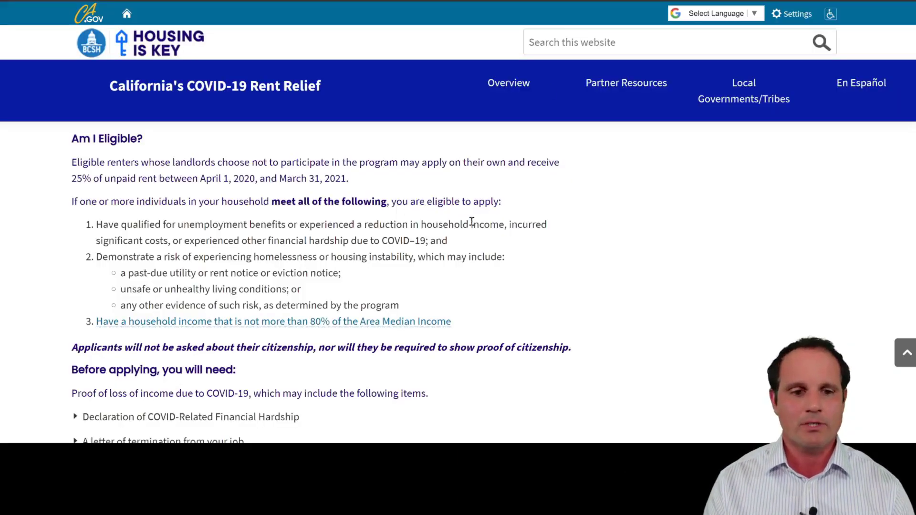
- Read the renters' eligibility criteria and the list of proof of COVID-19 income loss needed before applying
{"action": "scroll", "coordinate": [472, 224], "scroll_direction": "down", "scroll_amount": 2}
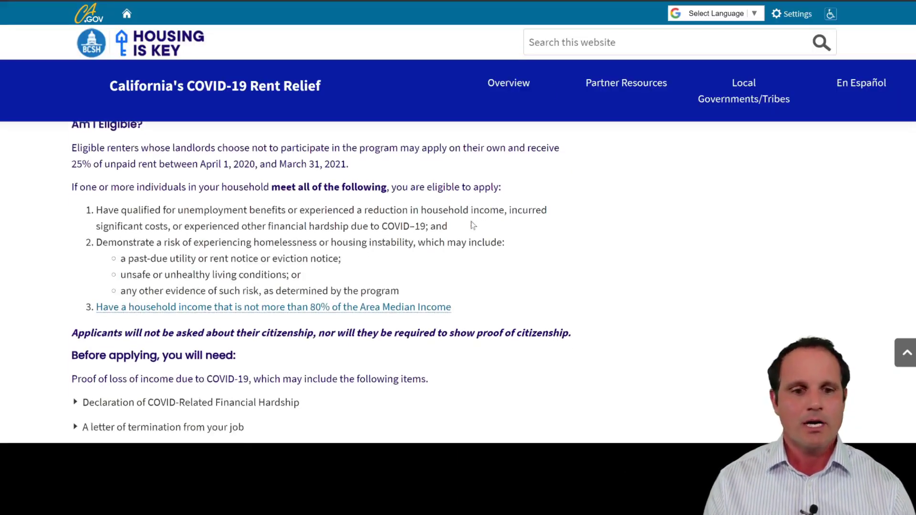
{"action": "scroll", "coordinate": [472, 225], "scroll_direction": "down", "scroll_amount": 1}
{"action": "scroll", "coordinate": [476, 215], "scroll_direction": "up", "scroll_amount": 1}
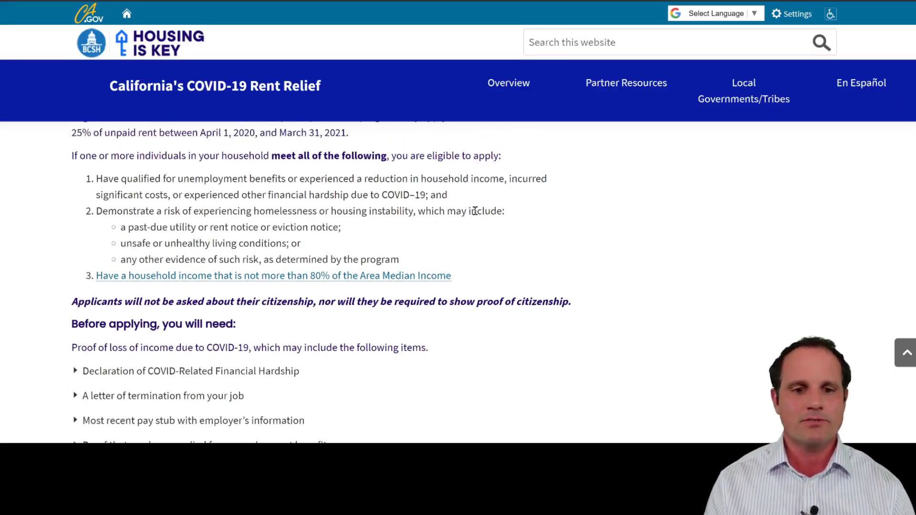
{"action": "scroll", "coordinate": [472, 215], "scroll_direction": "down", "scroll_amount": 2}
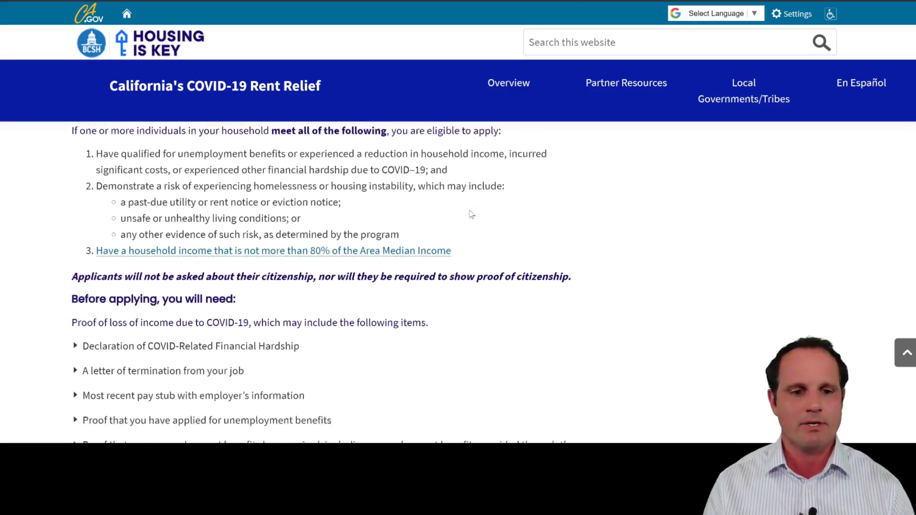
{"action": "scroll", "coordinate": [478, 224], "scroll_direction": "down", "scroll_amount": 5}
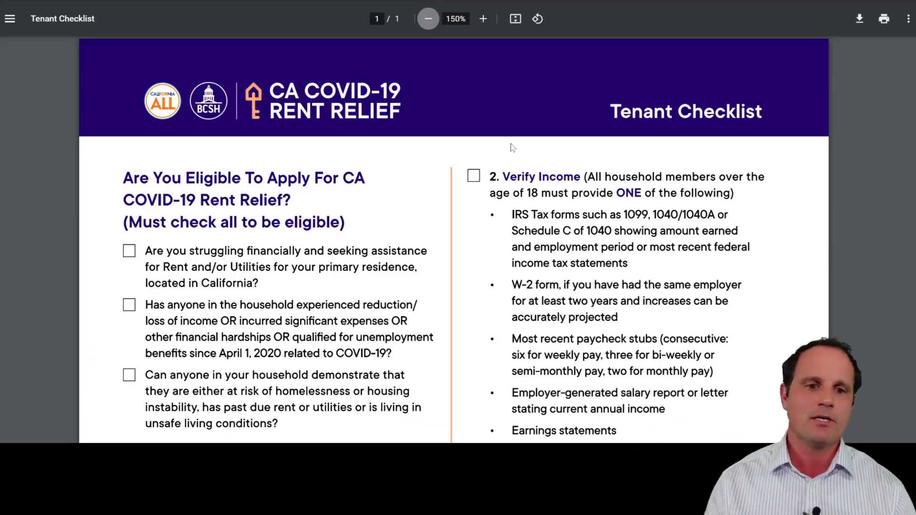
- Read through the Tenant Checklist PDF, covering eligibility and the paperwork to verify identity, income, residence and rent owed
{"action": "scroll", "coordinate": [486, 170], "scroll_direction": "down", "scroll_amount": 3}
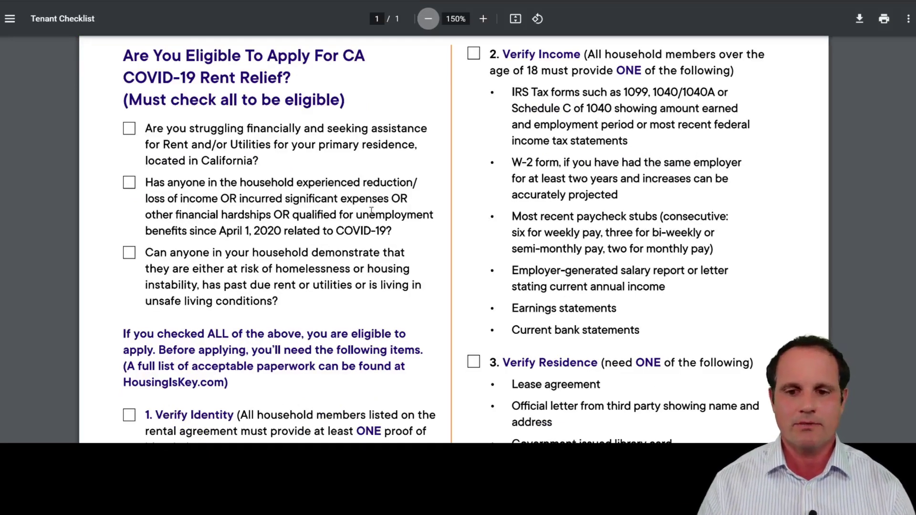
{"action": "scroll", "coordinate": [332, 216], "scroll_direction": "down", "scroll_amount": 3}
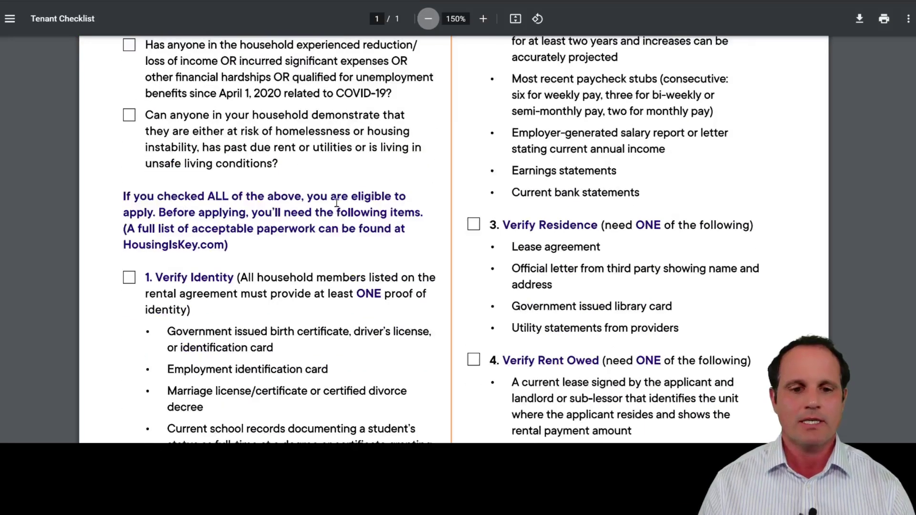
{"action": "scroll", "coordinate": [368, 181], "scroll_direction": "down", "scroll_amount": 1}
{"action": "scroll", "coordinate": [368, 182], "scroll_direction": "down", "scroll_amount": 2}
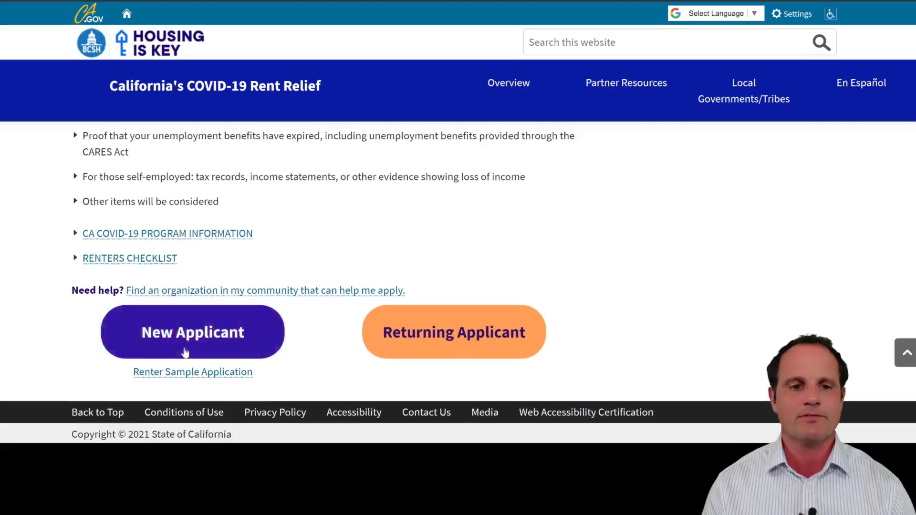
- Return to the landlord section of the rent relief page and start the eligibility quiz as a new landlord applicant
{"action": "scroll", "coordinate": [190, 274], "scroll_direction": "up", "scroll_amount": 5}
{"action": "scroll", "coordinate": [190, 271], "scroll_direction": "up", "scroll_amount": 6}
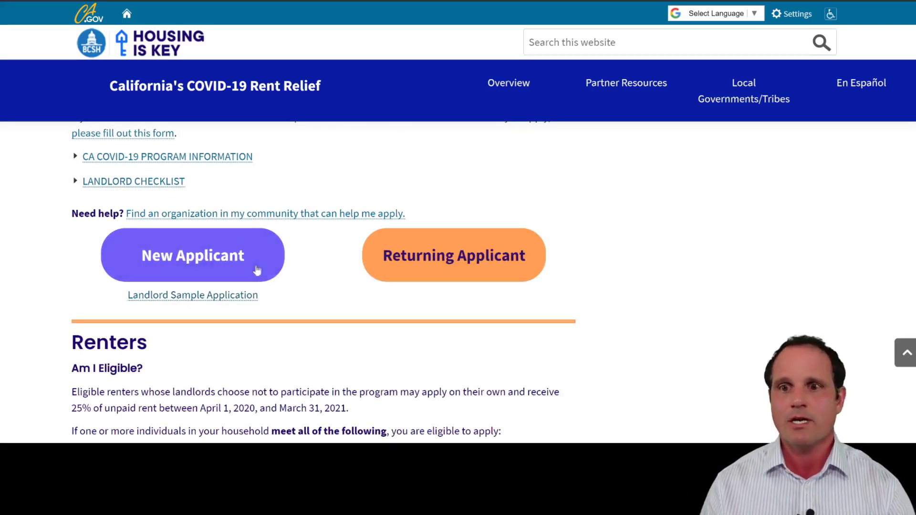
{"action": "scroll", "coordinate": [267, 276], "scroll_direction": "up", "scroll_amount": 2}
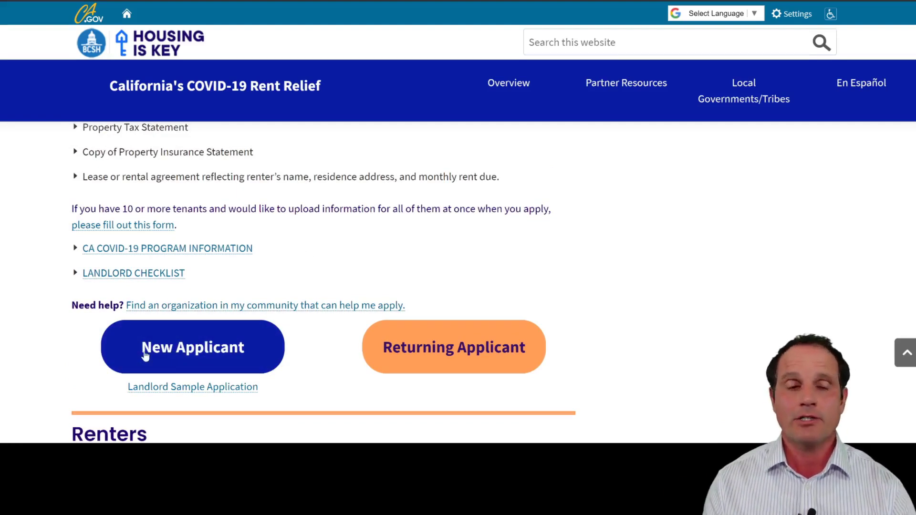
{"action": "left_click", "coordinate": [178, 355]}
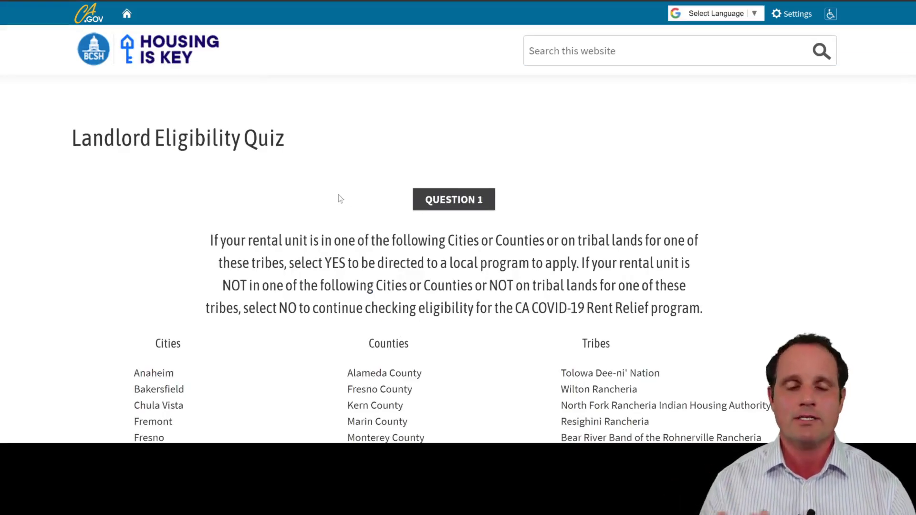
- Review question 1's local jurisdictions, answer Yes with Irvine as the rental unit's location, and go back to the question
{"action": "scroll", "coordinate": [361, 195], "scroll_direction": "down", "scroll_amount": 1}
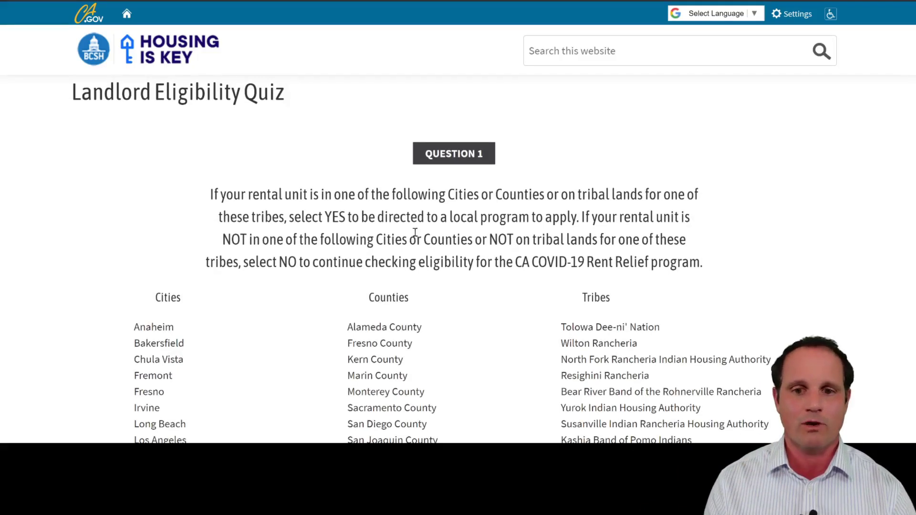
{"action": "scroll", "coordinate": [412, 241], "scroll_direction": "down", "scroll_amount": 1}
{"action": "scroll", "coordinate": [411, 240], "scroll_direction": "down", "scroll_amount": 2}
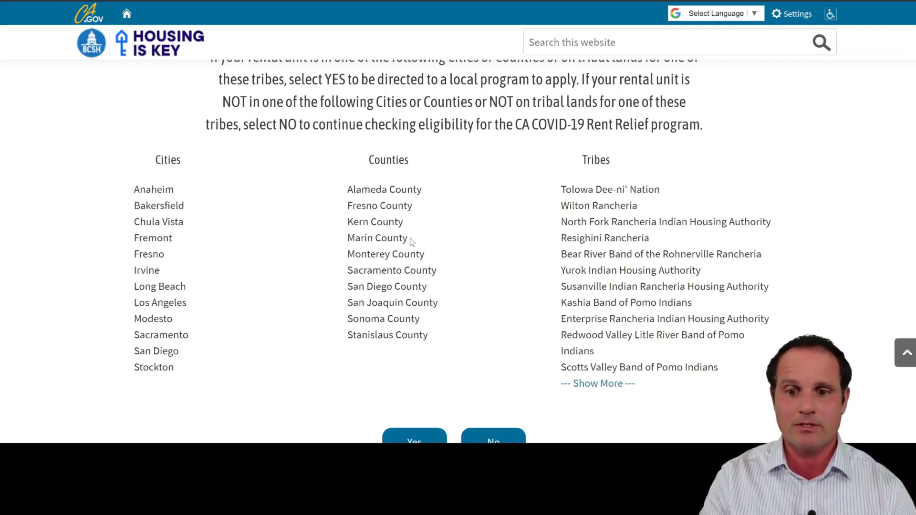
{"action": "scroll", "coordinate": [411, 241], "scroll_direction": "down", "scroll_amount": 1}
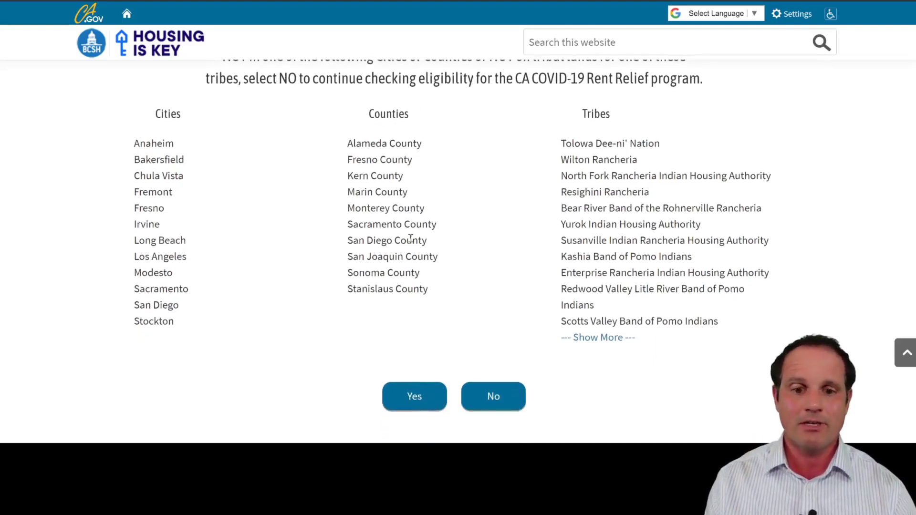
{"action": "left_click", "coordinate": [411, 398]}
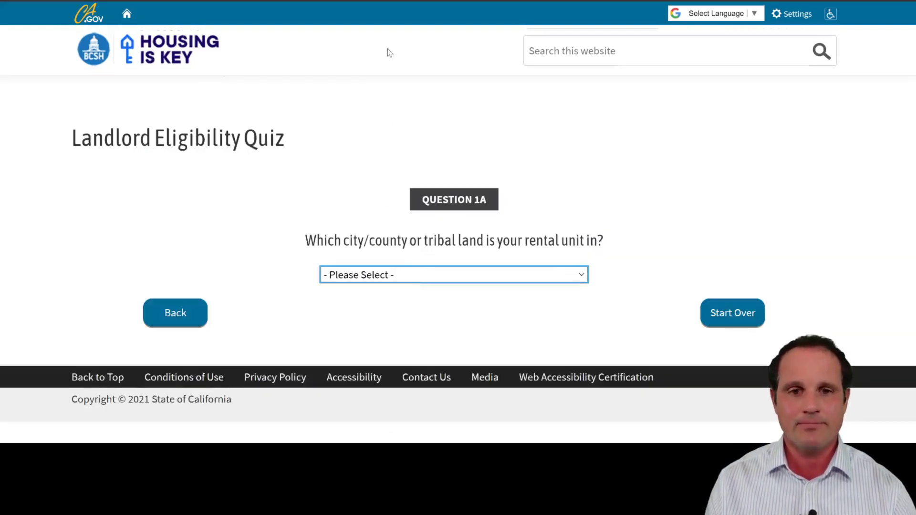
{"action": "type", "text": "Irvine"}
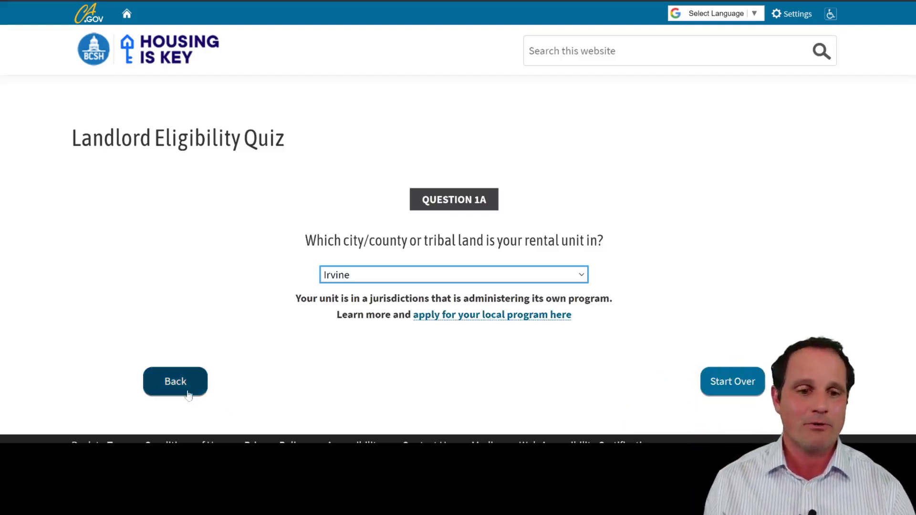
{"action": "left_click", "coordinate": [168, 382]}
- Answer No to the local jurisdiction question and Yes to the back-rent and 20% waiver questions, and review the required documents
{"action": "scroll", "coordinate": [463, 284], "scroll_direction": "down", "scroll_amount": 5}
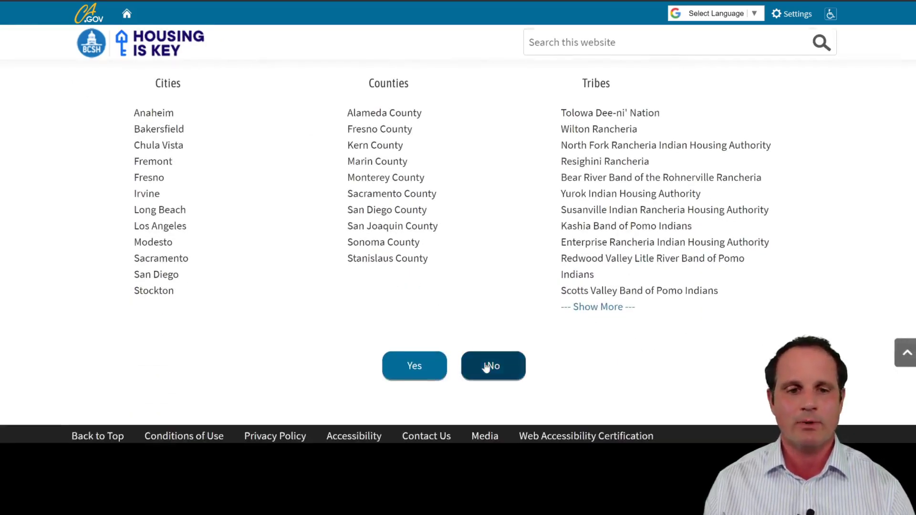
{"action": "left_click", "coordinate": [490, 367]}
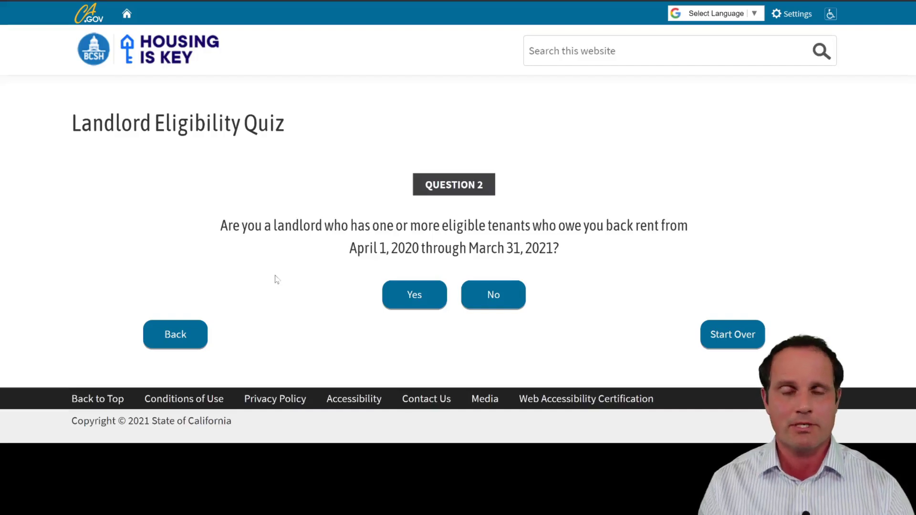
{"action": "left_click", "coordinate": [413, 296]}
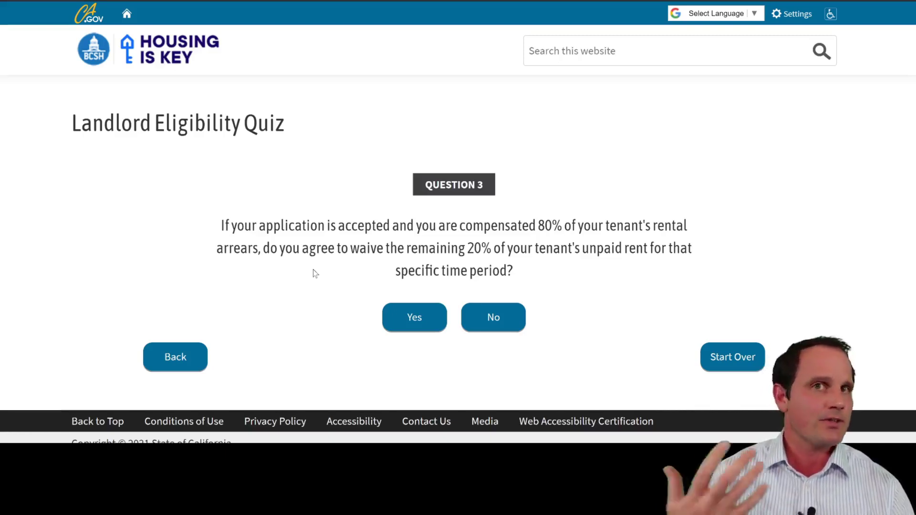
{"action": "left_click", "coordinate": [411, 320]}
{"action": "scroll", "coordinate": [334, 264], "scroll_direction": "down", "scroll_amount": 3}
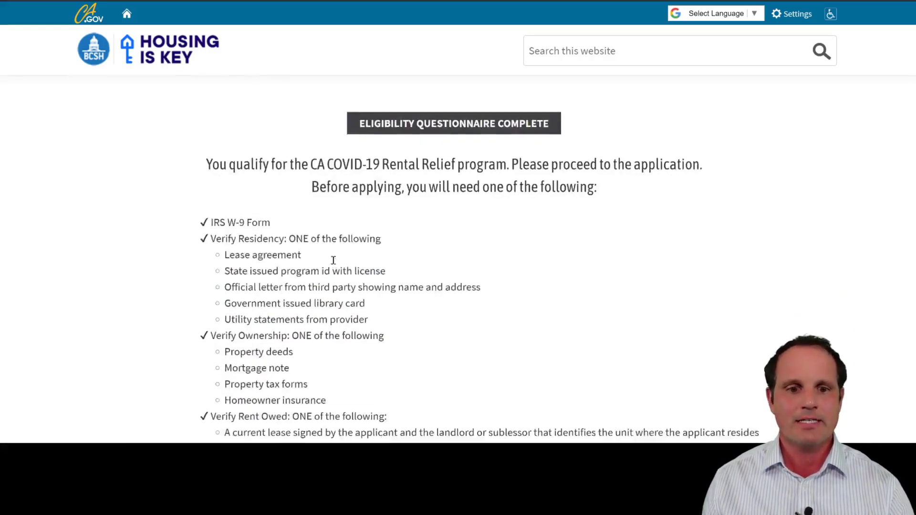
{"action": "scroll", "coordinate": [334, 263], "scroll_direction": "down", "scroll_amount": 3}
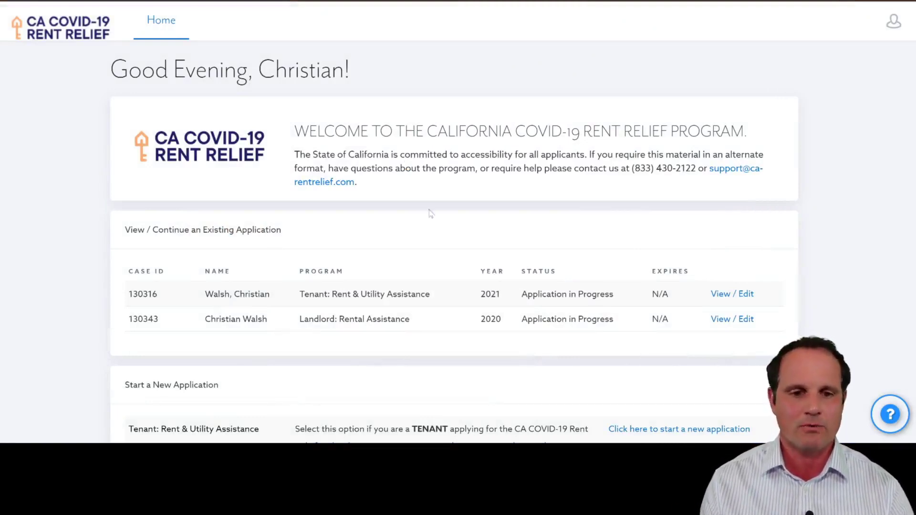
- Review the existing applications and the tenant and landlord options for starting a new application on the portal's home page
{"action": "scroll", "coordinate": [405, 246], "scroll_direction": "down", "scroll_amount": 2}
{"action": "scroll", "coordinate": [405, 246], "scroll_direction": "down", "scroll_amount": 2}
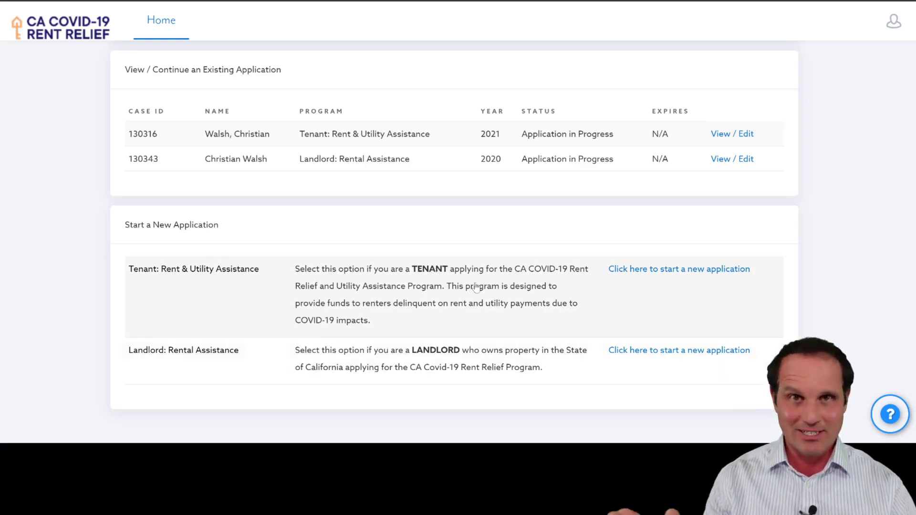
{"action": "scroll", "coordinate": [800, 255], "scroll_direction": "up", "scroll_amount": 1}
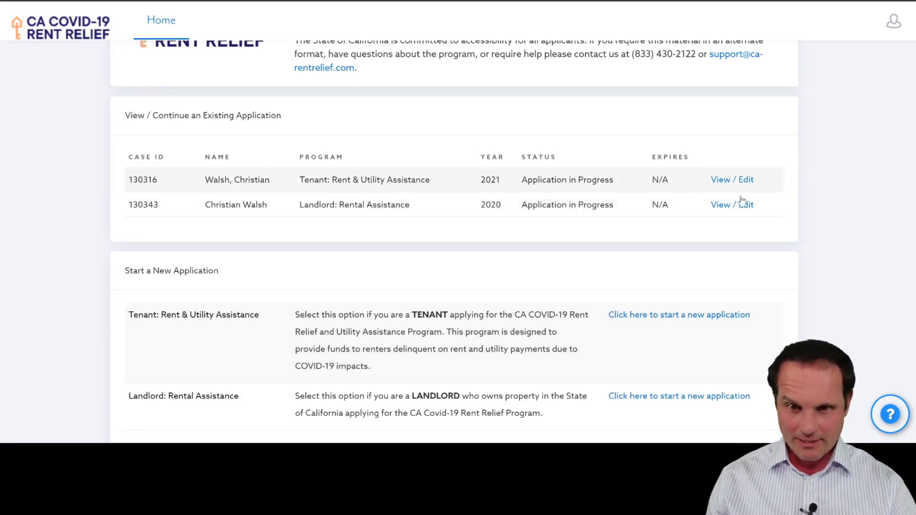
- Open the existing Landlord: Rental Assistance application and review the fields of its Landlord Information section
{"action": "left_click", "coordinate": [726, 209]}
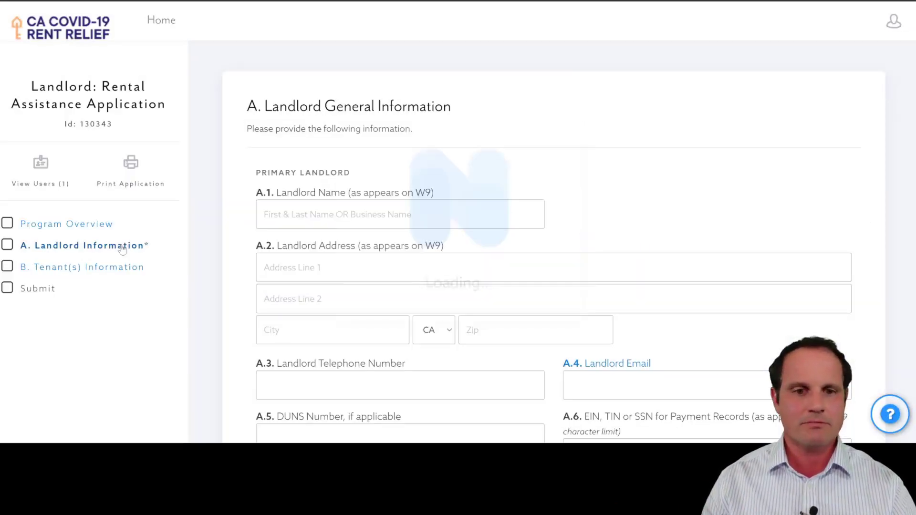
{"action": "scroll", "coordinate": [271, 254], "scroll_direction": "down", "scroll_amount": 10}
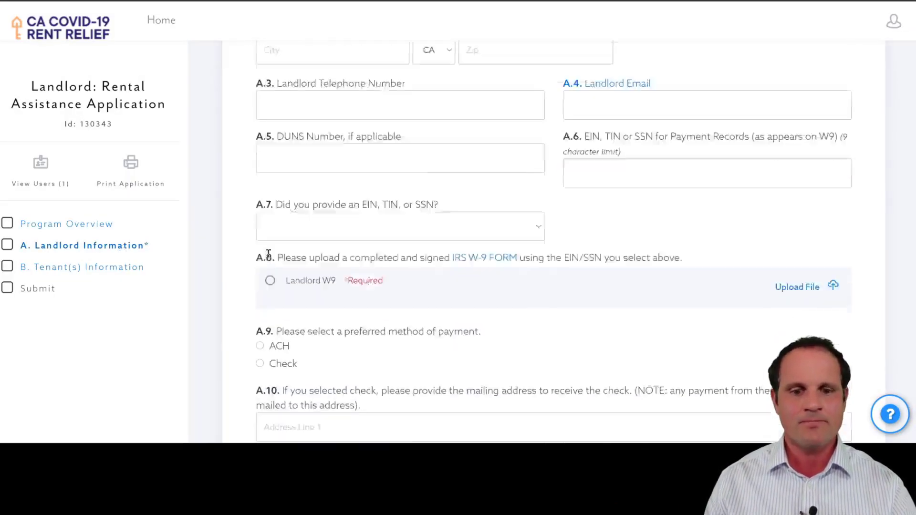
{"action": "scroll", "coordinate": [272, 258], "scroll_direction": "down", "scroll_amount": 1}
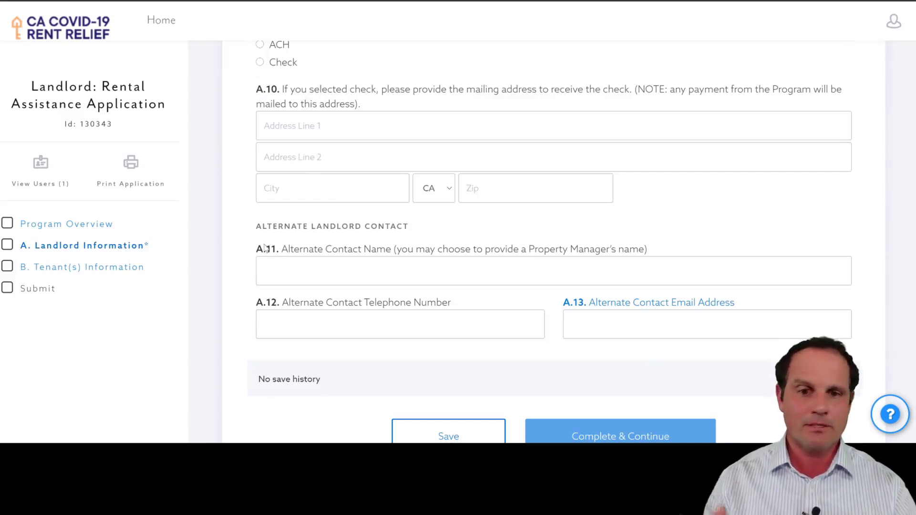
{"action": "scroll", "coordinate": [266, 248], "scroll_direction": "up", "scroll_amount": 3}
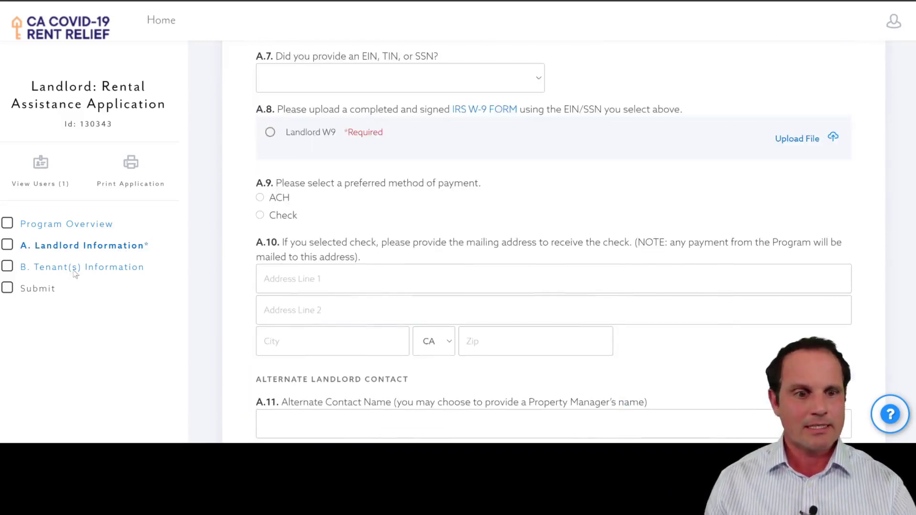
- Review the landlord application's Tenant(s) Information section and its users list, and return to the portal's home page
{"action": "left_click", "coordinate": [74, 270]}
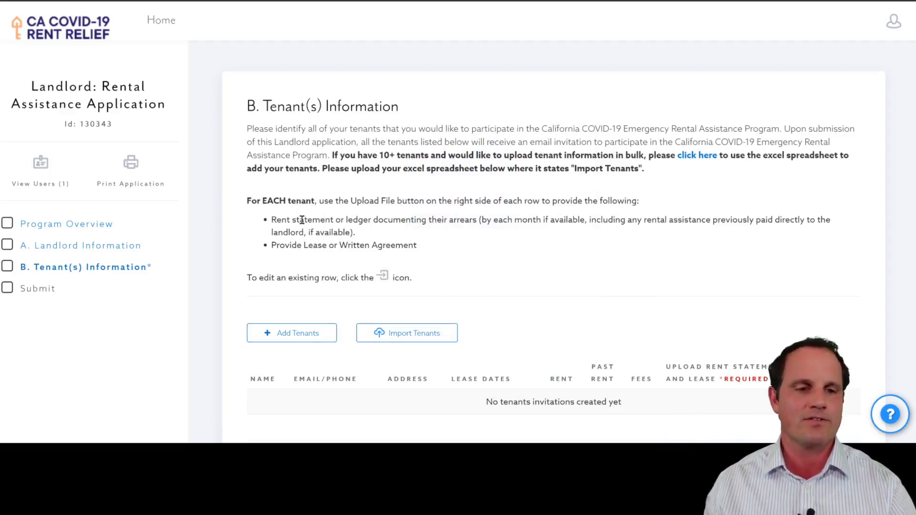
{"action": "left_click", "coordinate": [37, 170]}
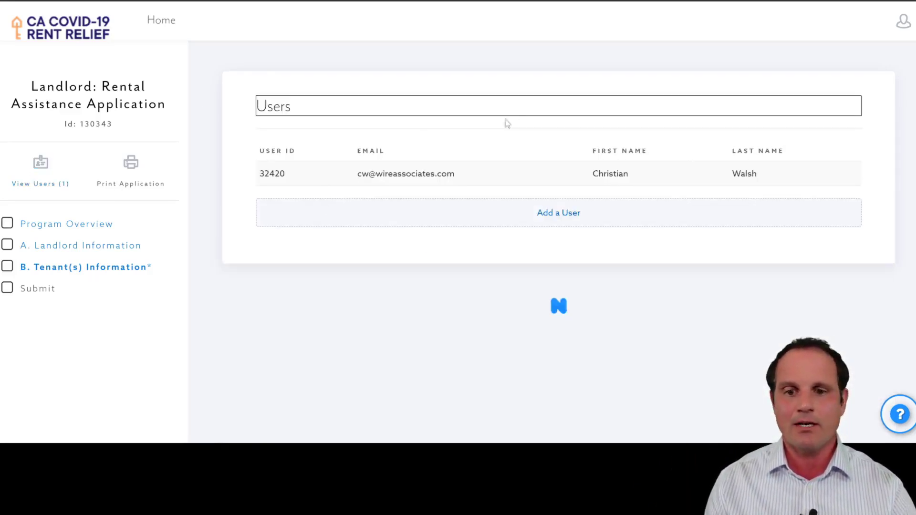
{"action": "left_click", "coordinate": [157, 22]}
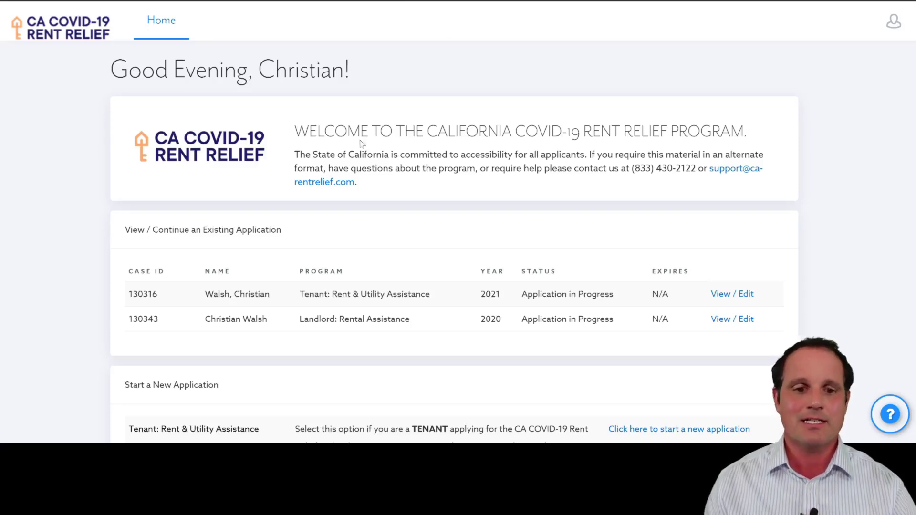
- Open the existing Tenant: Rent & Utility Assistance application and review its Eligibility questions and Household Members section
{"action": "left_click", "coordinate": [718, 292]}
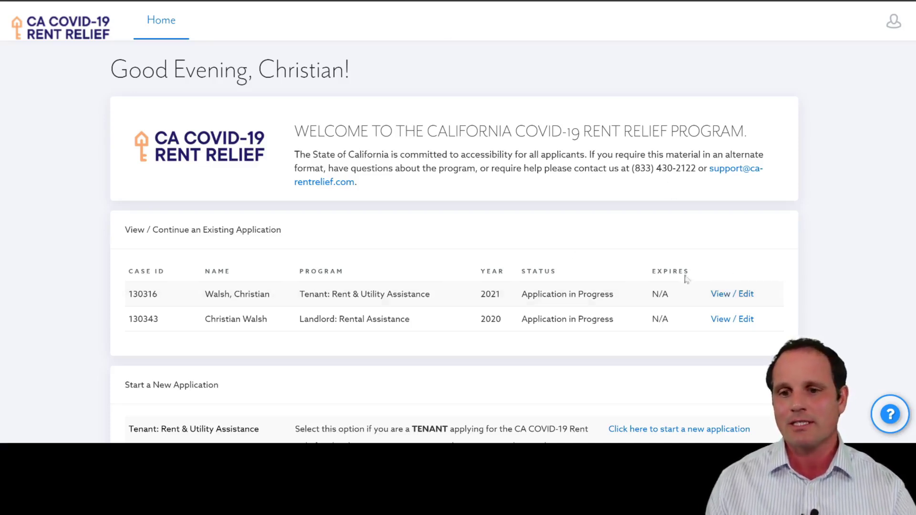
{"action": "scroll", "coordinate": [76, 229], "scroll_direction": "down", "scroll_amount": 2}
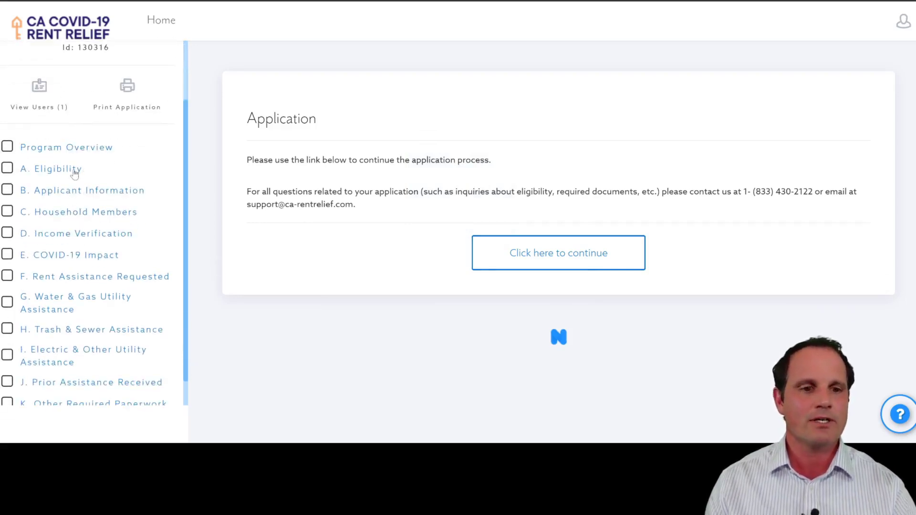
{"action": "left_click", "coordinate": [74, 169]}
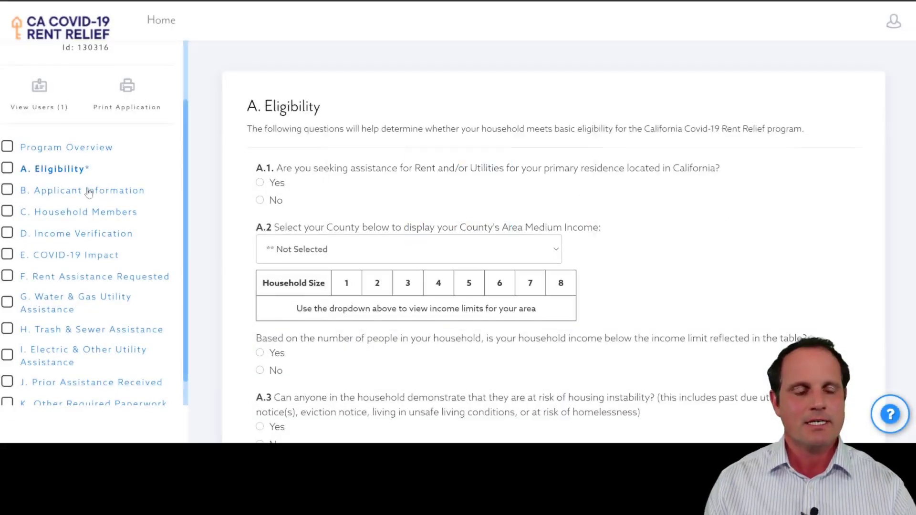
{"action": "scroll", "coordinate": [381, 200], "scroll_direction": "down", "scroll_amount": 4}
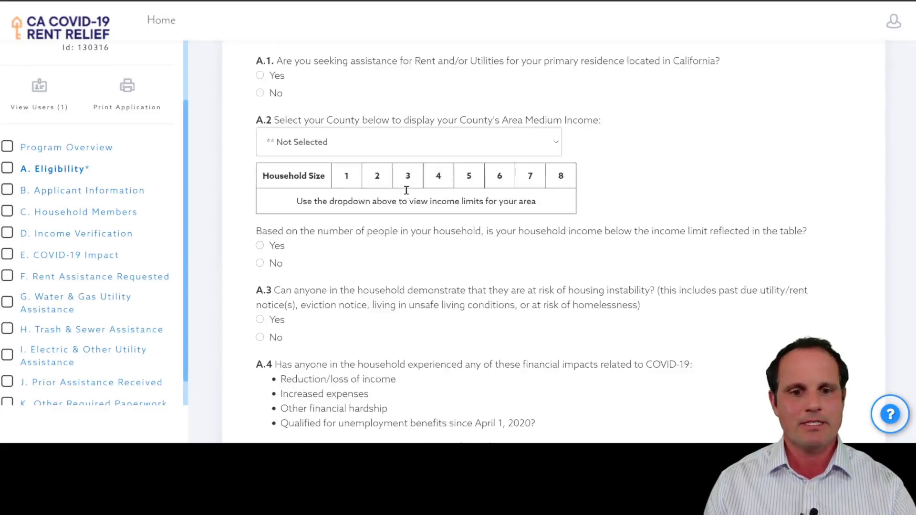
{"action": "scroll", "coordinate": [408, 194], "scroll_direction": "down", "scroll_amount": 5}
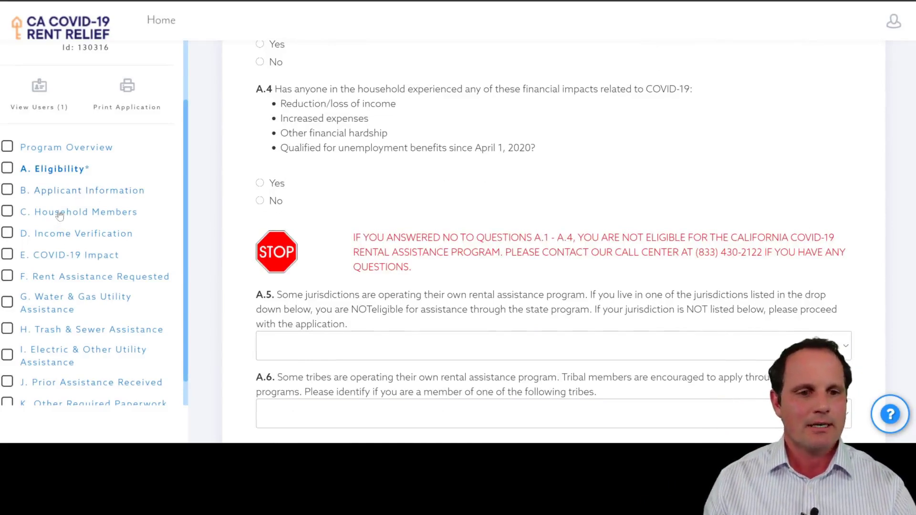
{"action": "left_click", "coordinate": [63, 233]}
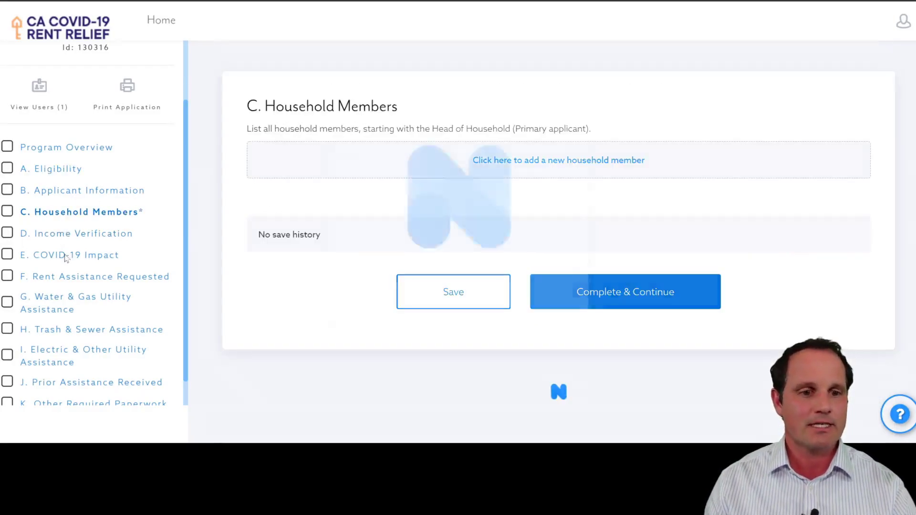
- Review the tenant application's Rent Assistance Requested and Prior Assistance Received sections, and return to the portal's home page
{"action": "left_click", "coordinate": [107, 279]}
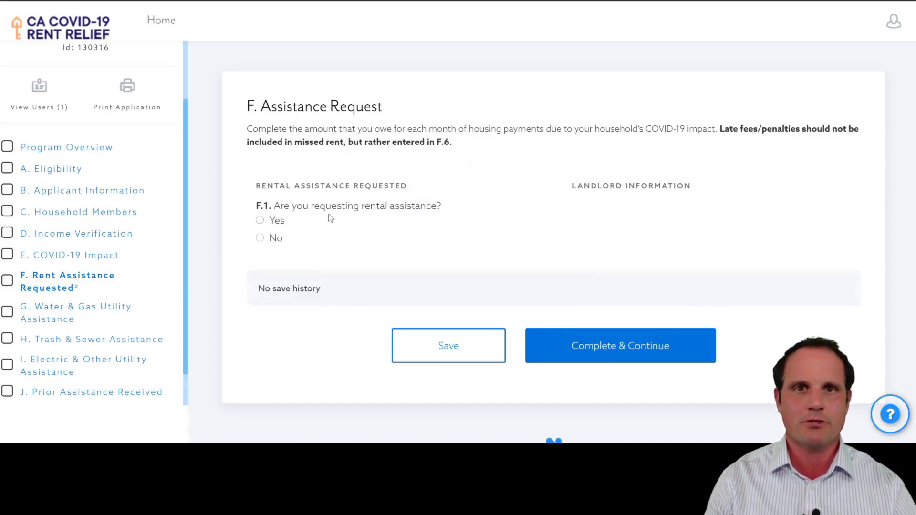
{"action": "scroll", "coordinate": [48, 291], "scroll_direction": "down", "scroll_amount": 2}
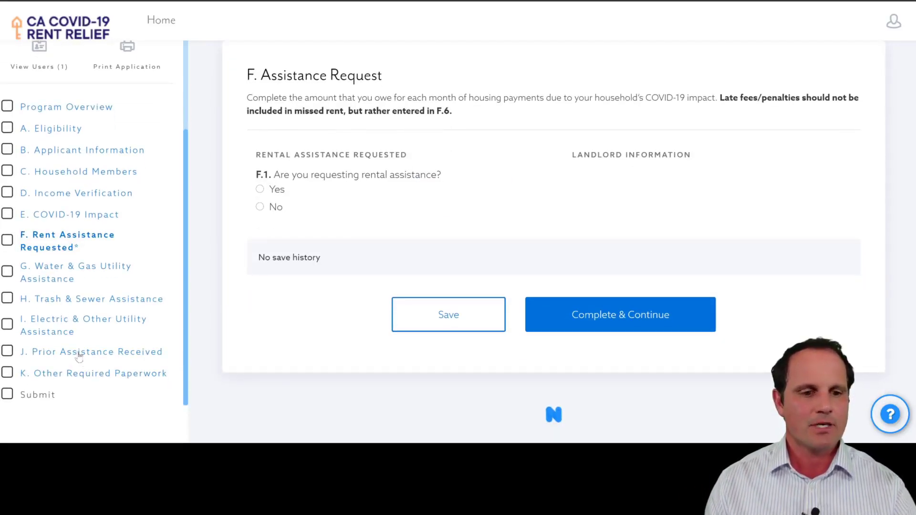
{"action": "left_click", "coordinate": [143, 351]}
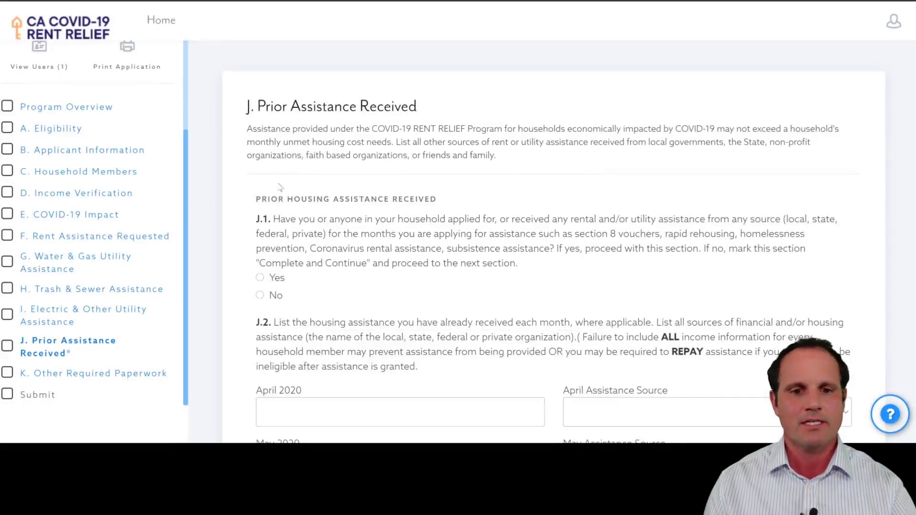
{"action": "scroll", "coordinate": [313, 193], "scroll_direction": "down", "scroll_amount": 3}
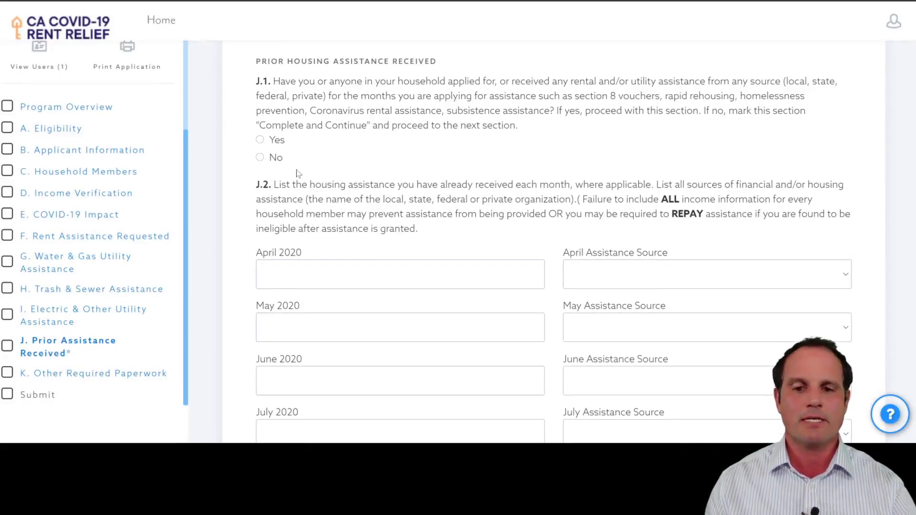
{"action": "scroll", "coordinate": [297, 174], "scroll_direction": "up", "scroll_amount": 3}
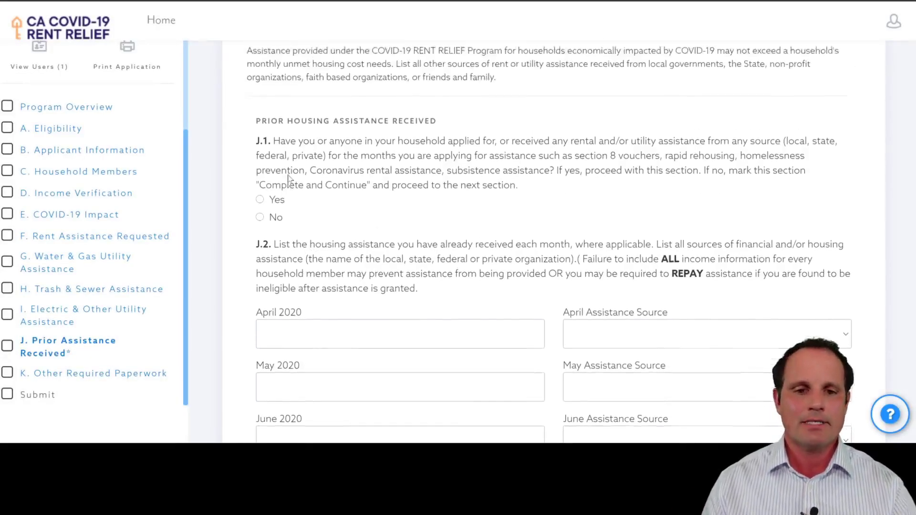
{"action": "left_click", "coordinate": [154, 21]}
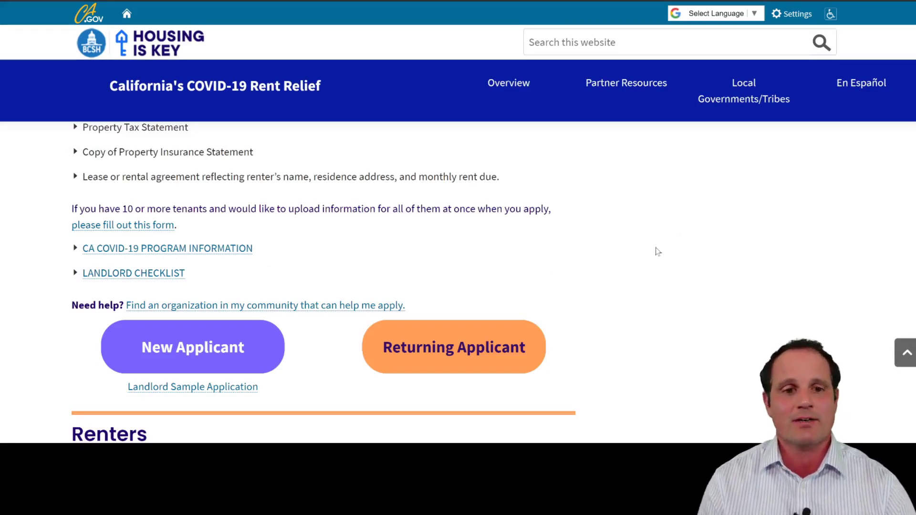
- Review the landlord requirements and the list of documents needed before applying on the Housing Is Key rent relief page
{"action": "scroll", "coordinate": [390, 216], "scroll_direction": "up", "scroll_amount": 1}
{"action": "scroll", "coordinate": [390, 216], "scroll_direction": "up", "scroll_amount": 8}
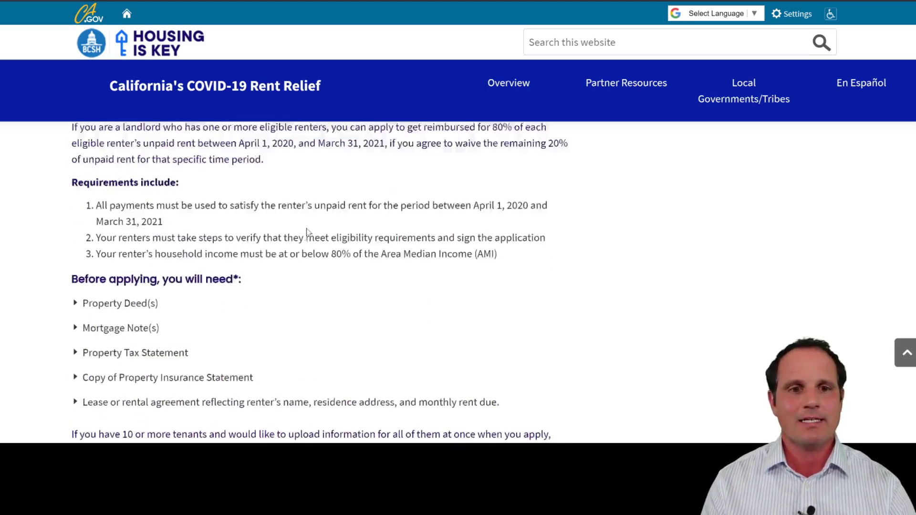